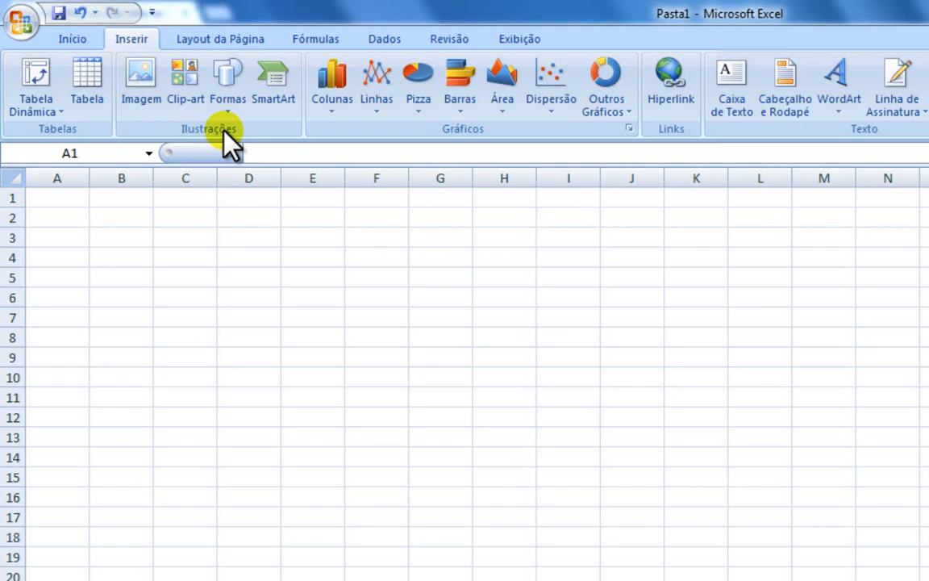
Step: Start inserting clip-art and clear the existing search term
click(186, 78)
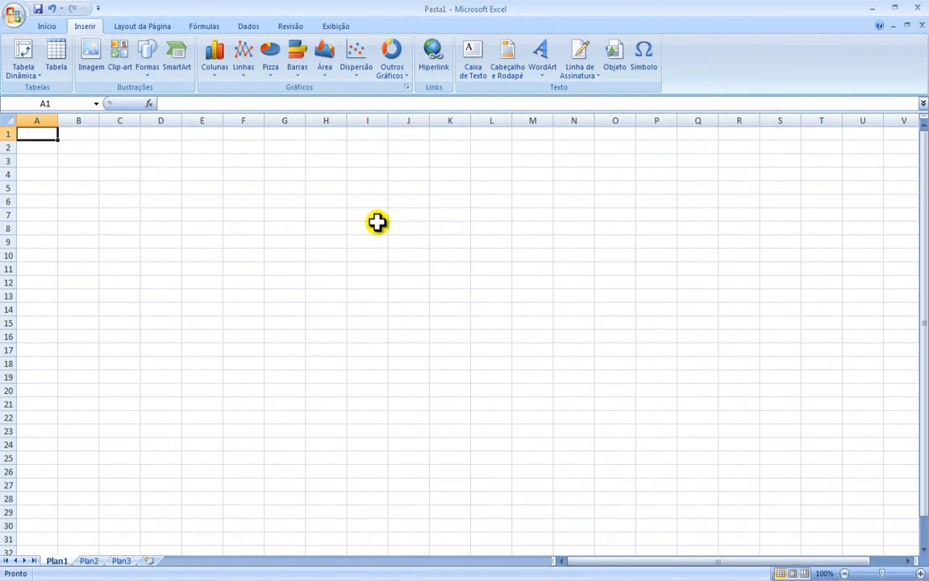
click(119, 56)
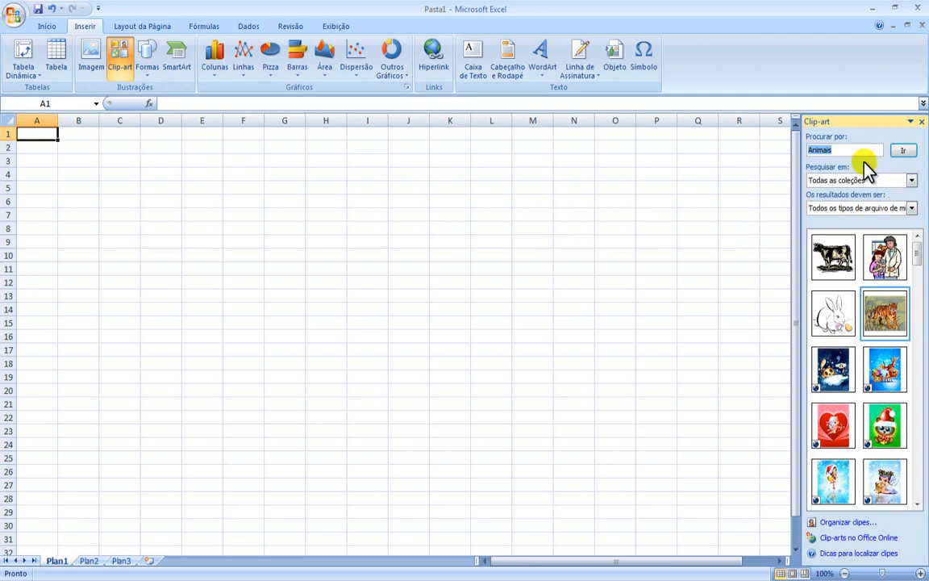
key(Delete)
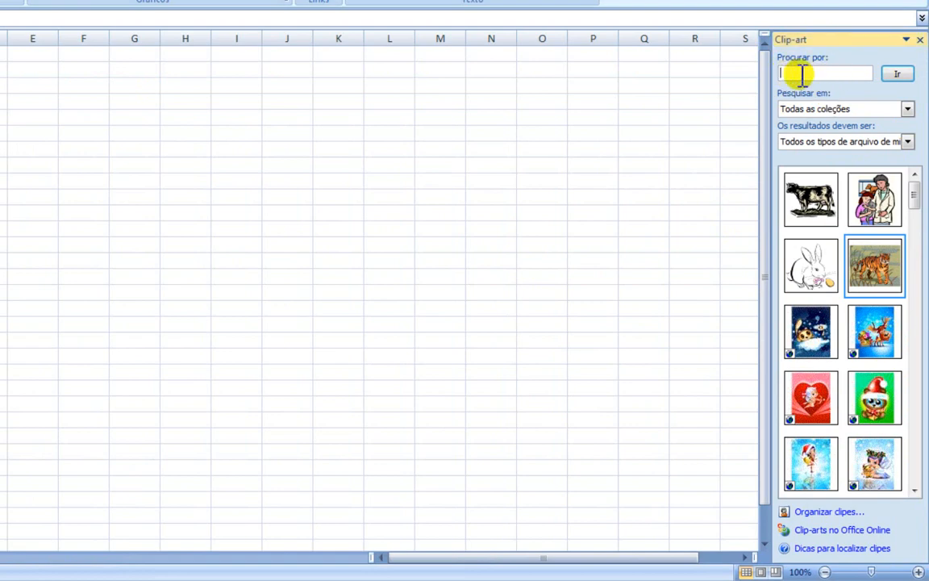
click(837, 75)
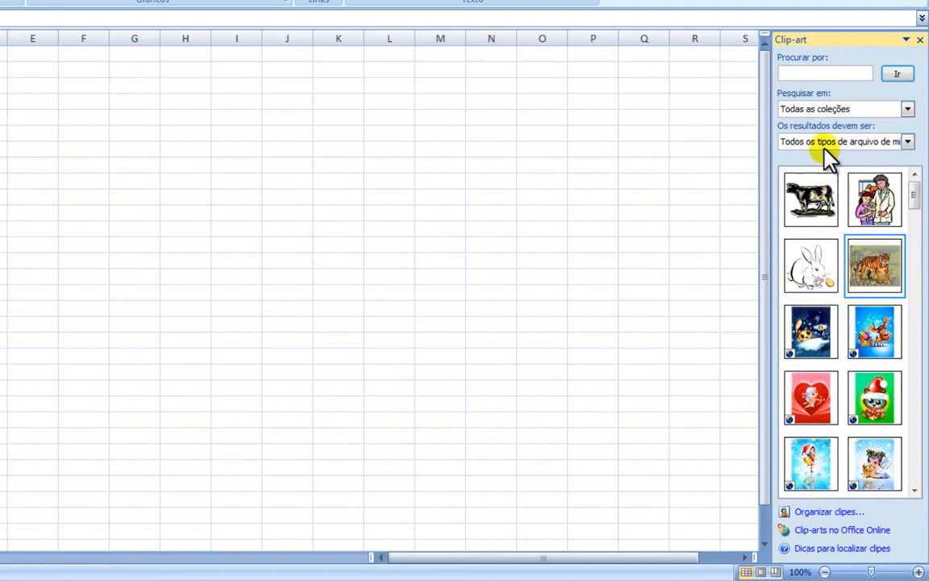
Step: Limit the search locations to selected collections by changing Coleções da Web to its top-level entry only
click(907, 109)
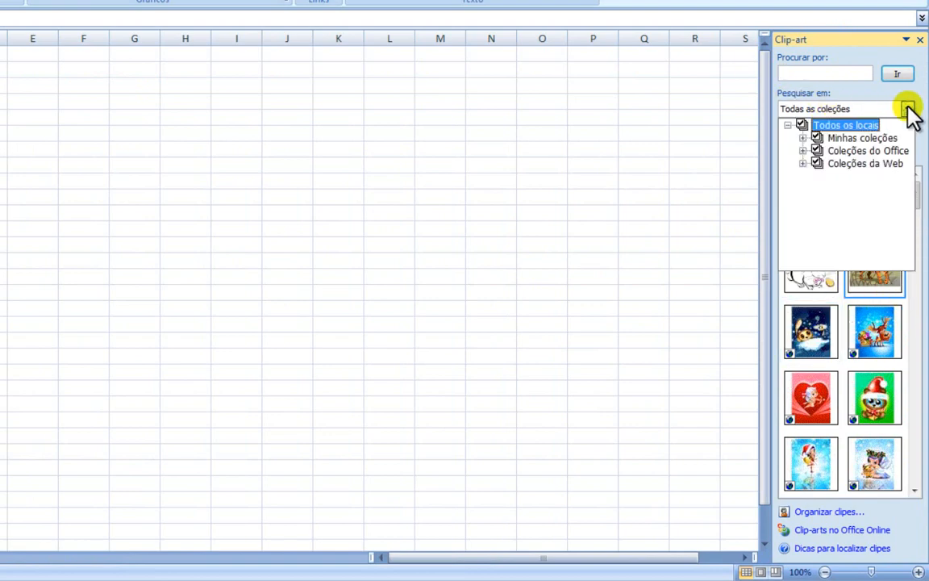
click(818, 164)
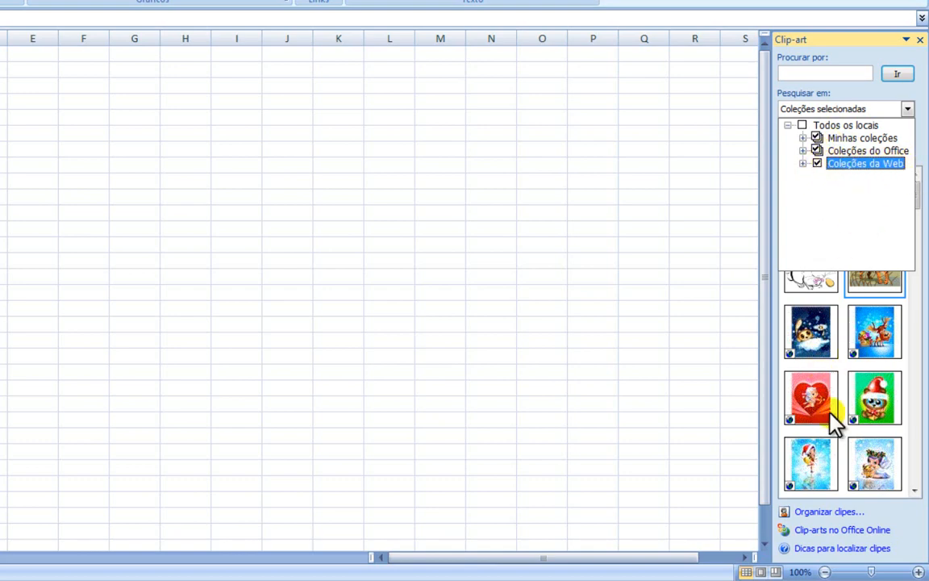
click(877, 97)
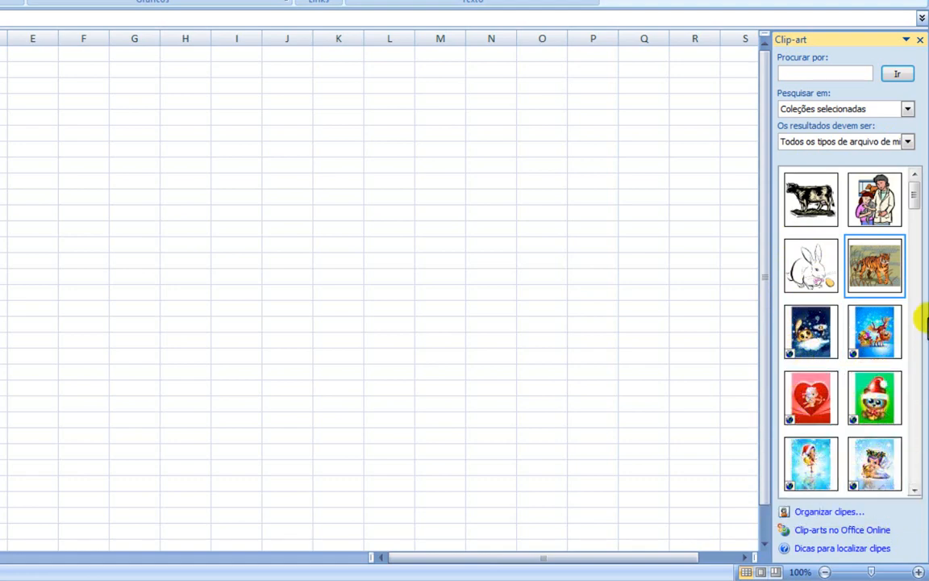
Step: Browse through the clip-art thumbnails and return to the start of the list
click(914, 490)
click(915, 490)
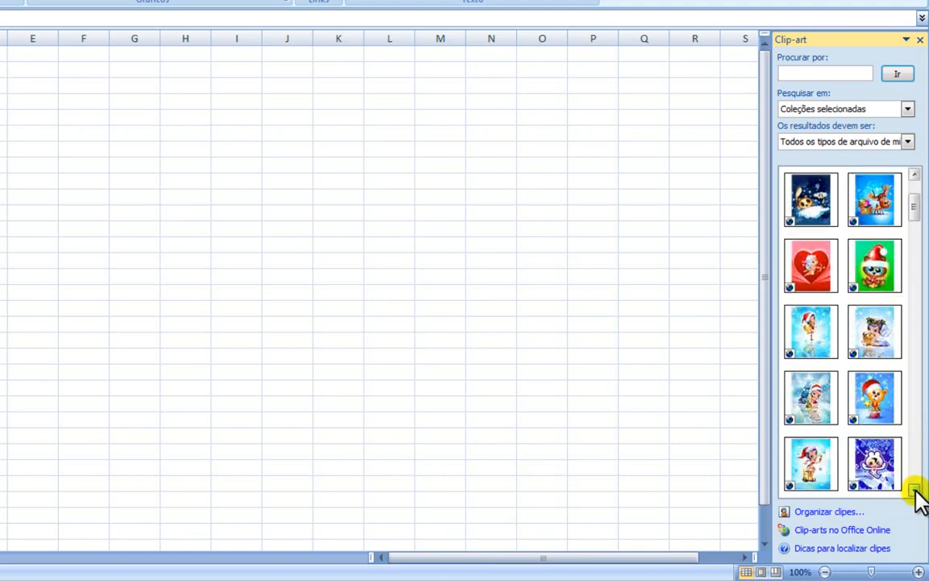
click(915, 490)
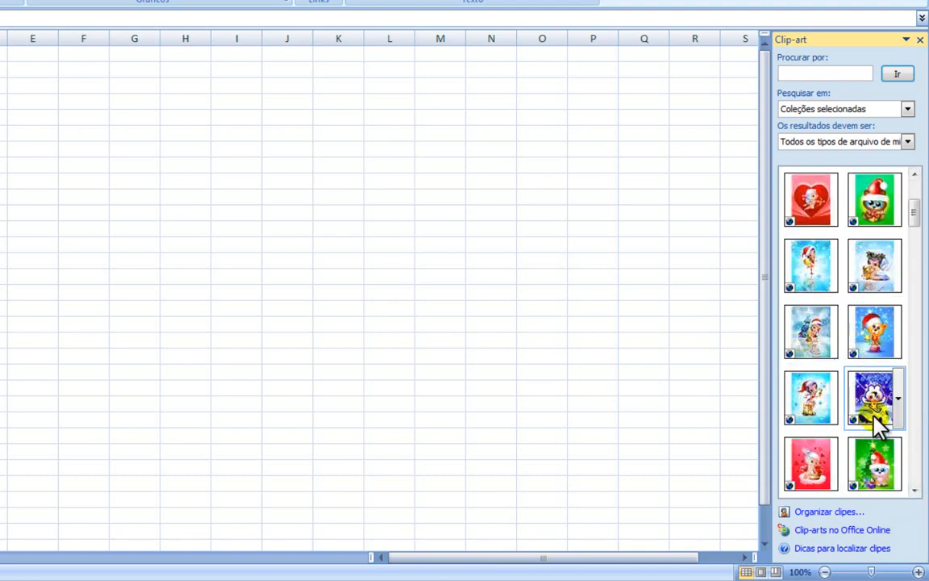
click(915, 490)
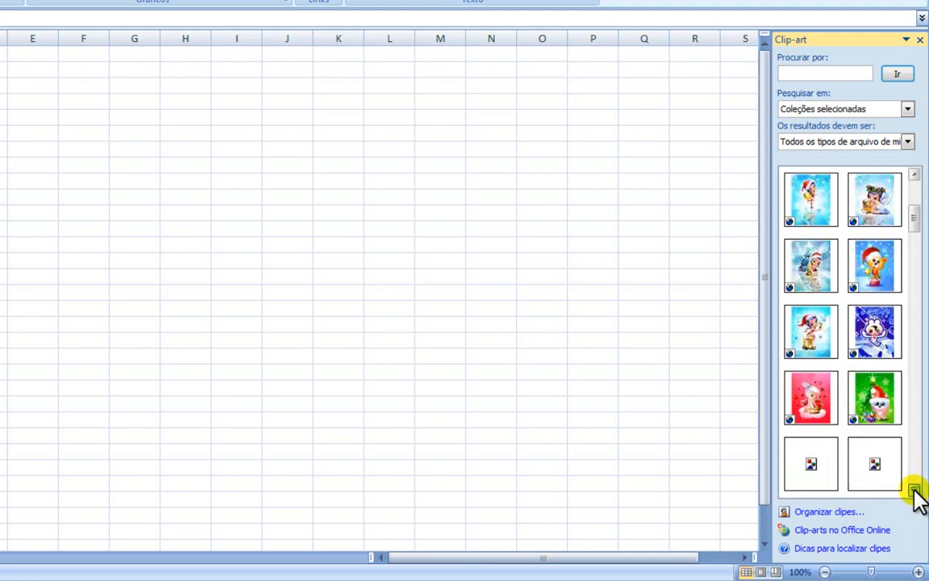
click(915, 490)
click(914, 489)
click(915, 490)
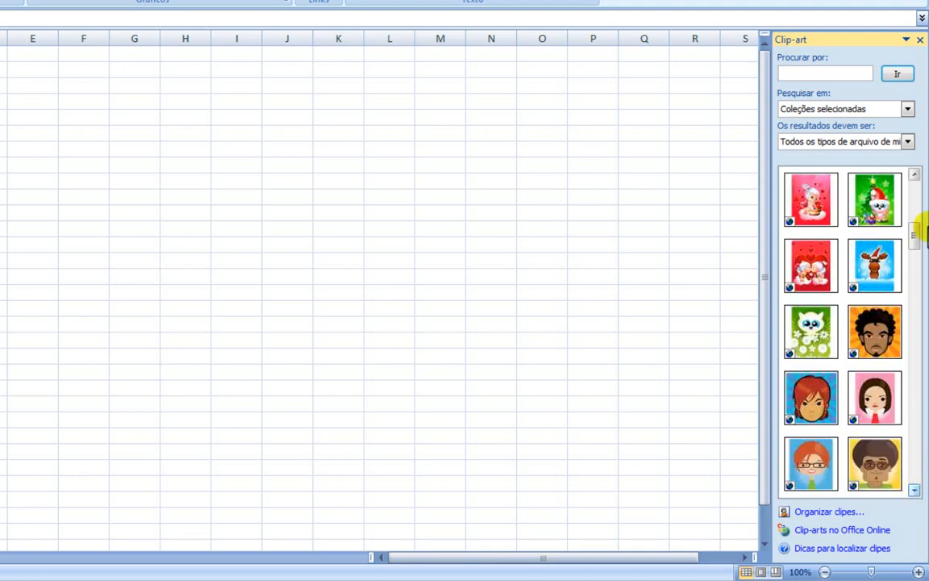
click(915, 175)
click(915, 175)
click(915, 175)
click(915, 175)
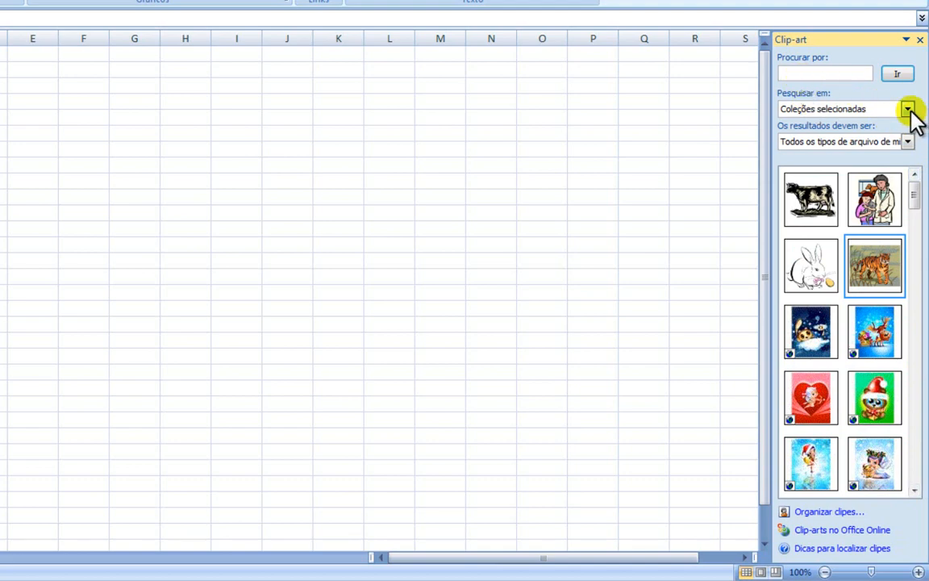
Step: Examine the categories contained in Coleções do Office among the search locations
click(908, 110)
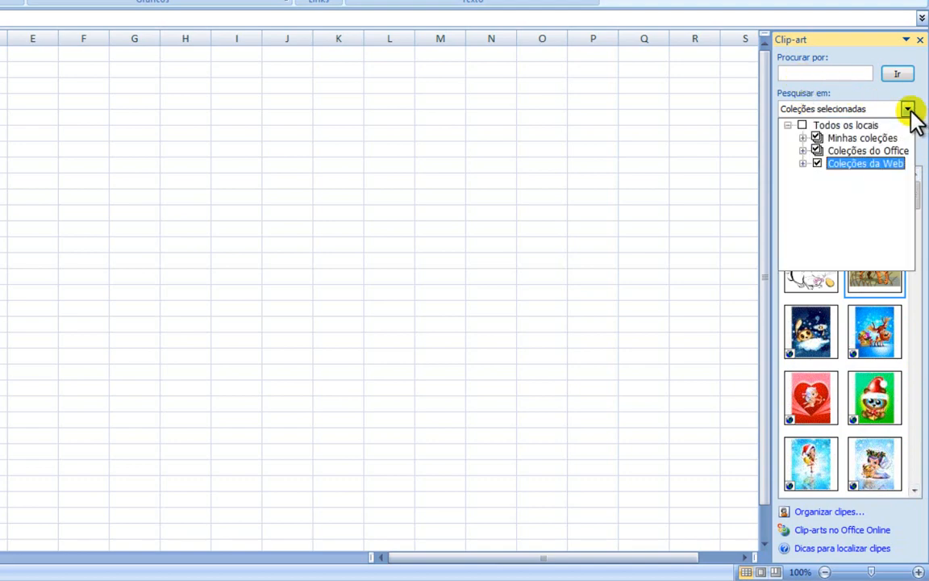
click(804, 151)
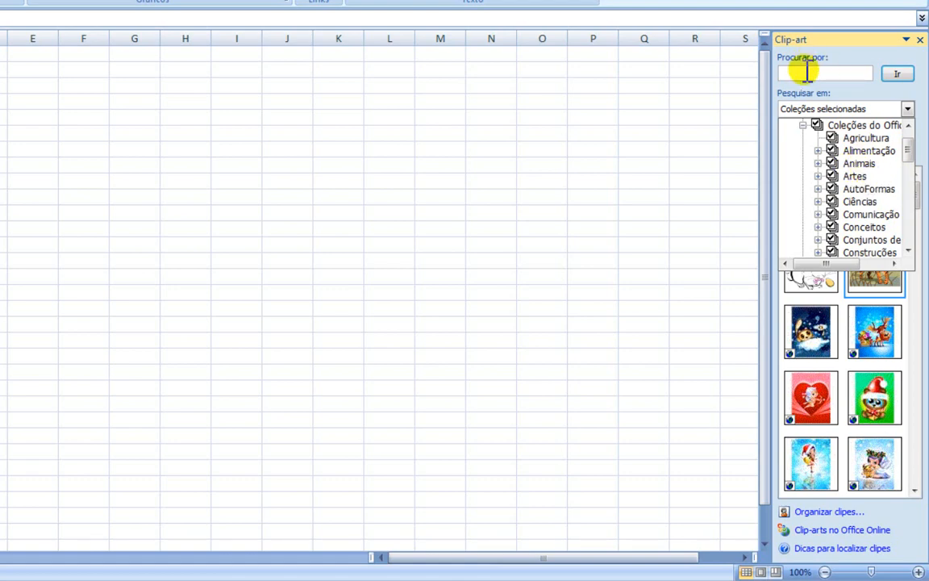
click(907, 109)
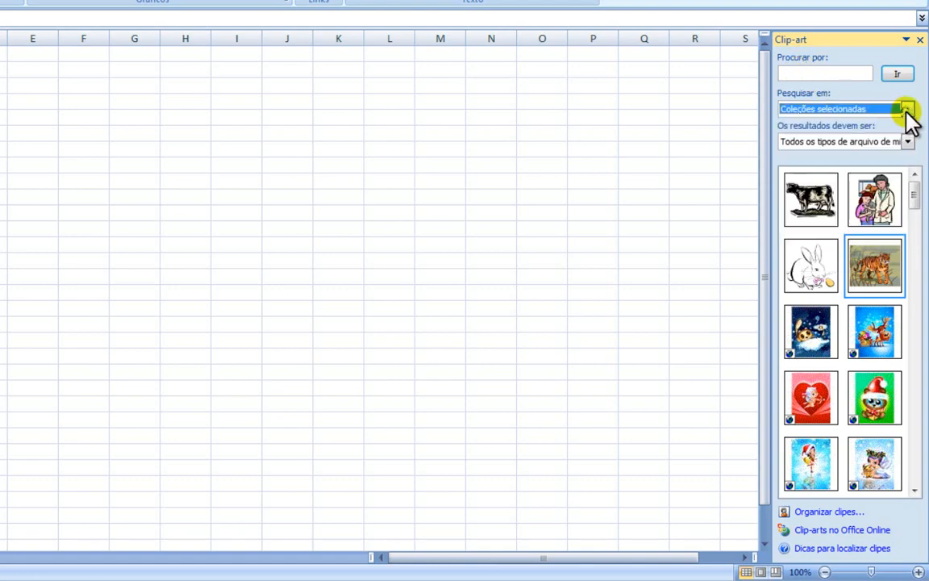
Step: Search the clip-art for "Animais" and insert the tiger picture into the sheet
click(826, 74)
text(Animais)
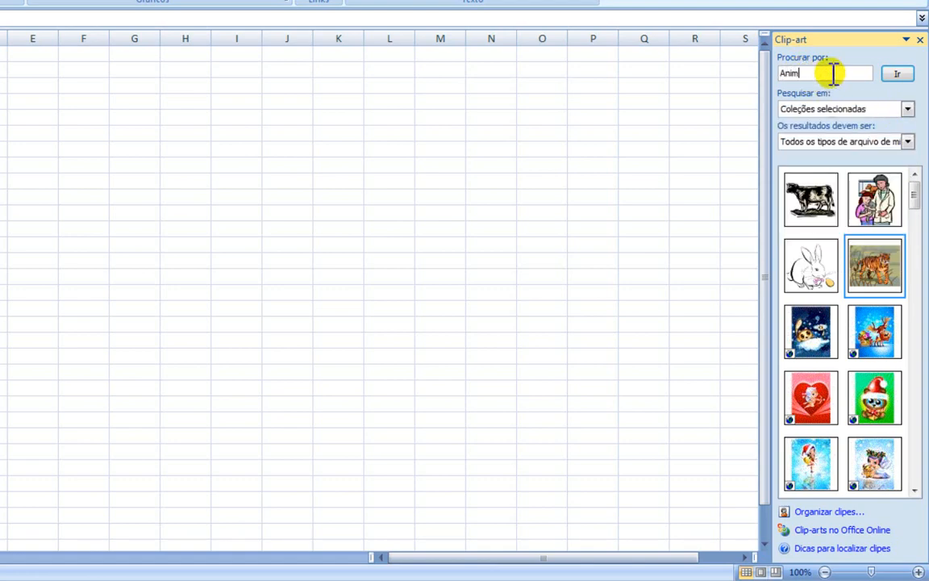
click(895, 75)
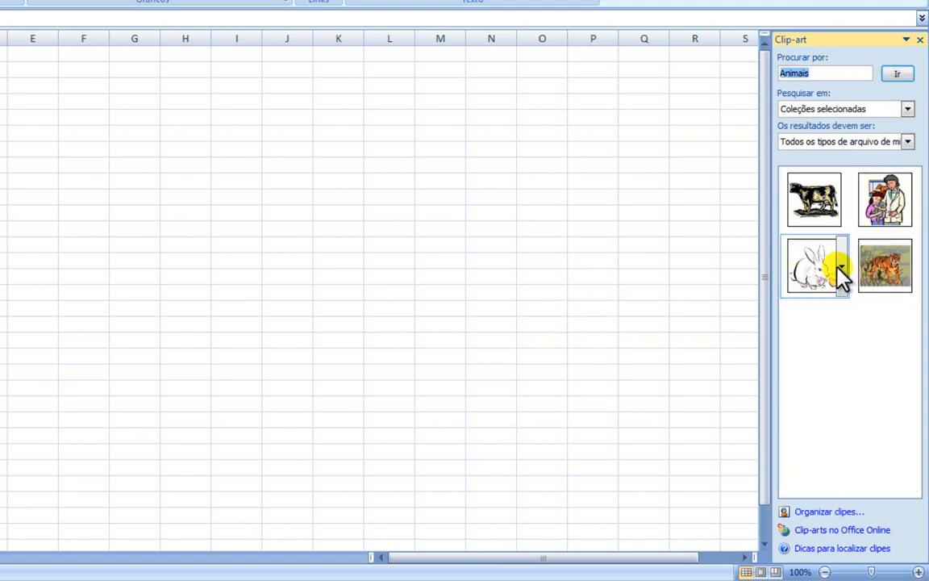
click(888, 272)
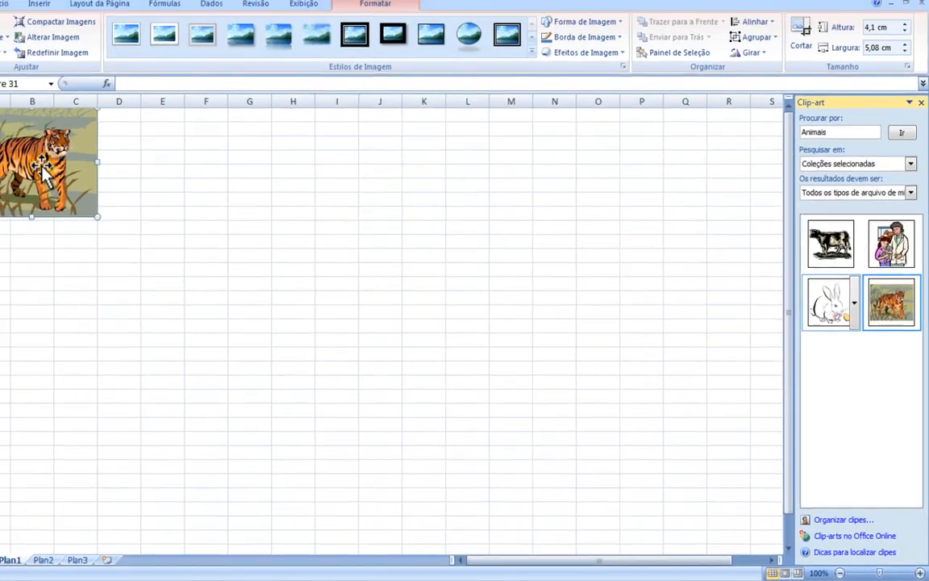
Step: Move the tiger picture to start around cell F4 and enlarge it to about 6.69 cm high by 8.81 cm wide
drag(88, 181, 316, 228)
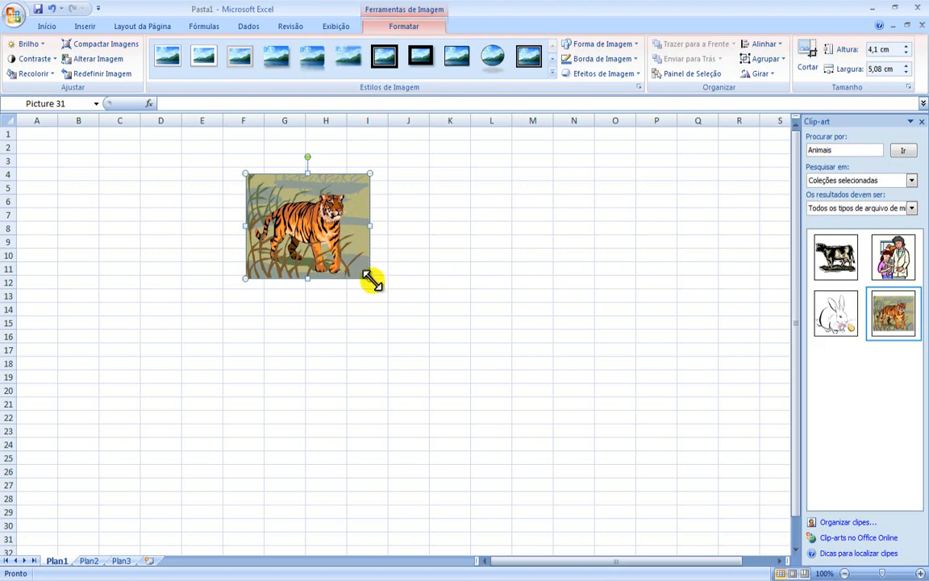
drag(370, 279, 472, 361)
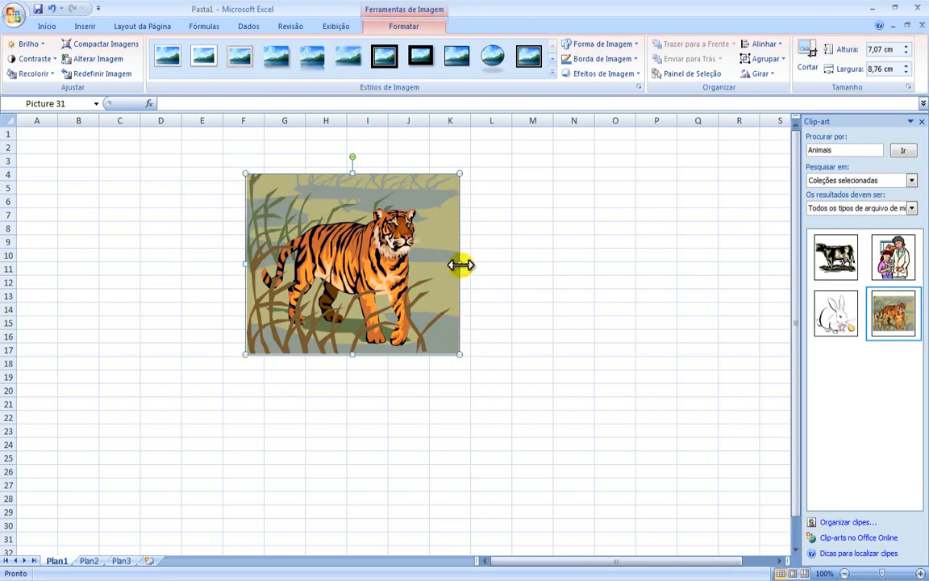
drag(462, 264, 552, 261)
drag(559, 260, 477, 263)
mouse_move(361, 354)
mouse_down()
mouse_move(356, 408)
mouse_move(360, 357)
mouse_up()
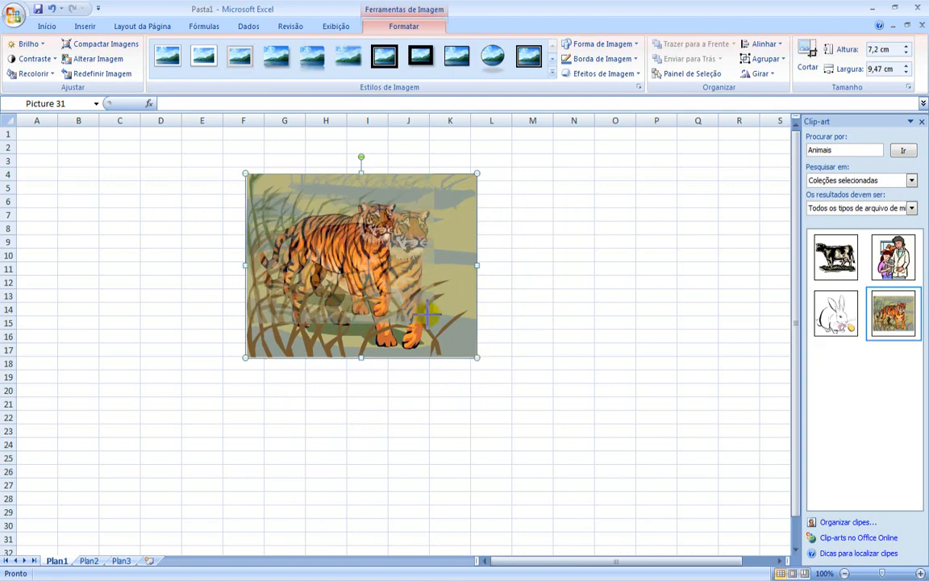
drag(427, 314, 461, 312)
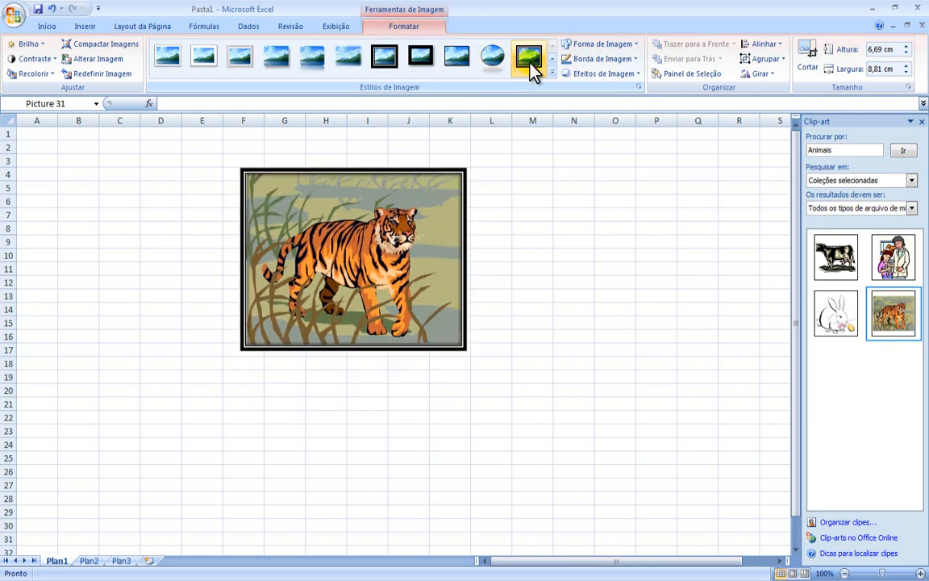
Step: Try the triangle as the tiger picture's shape, and change it back to a rectangle
click(553, 57)
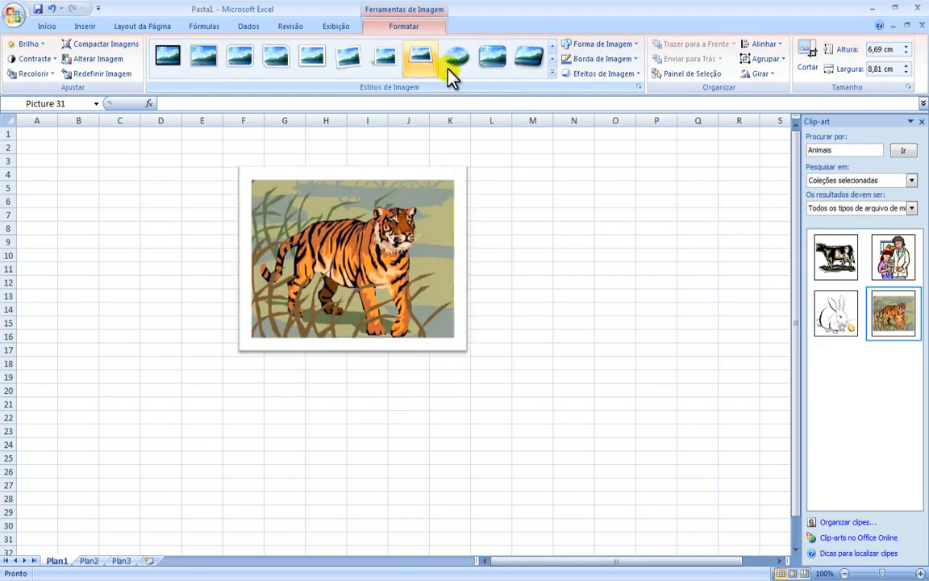
click(614, 49)
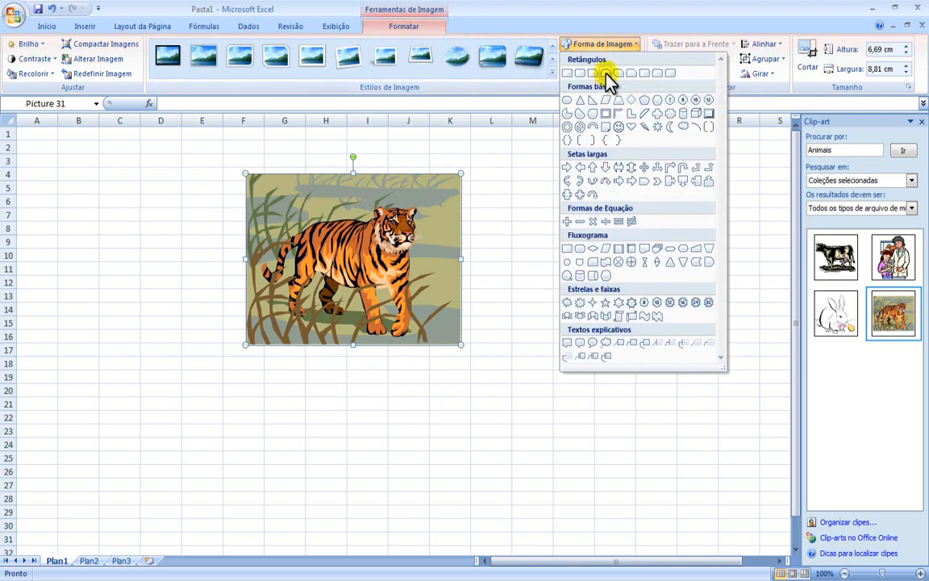
click(580, 101)
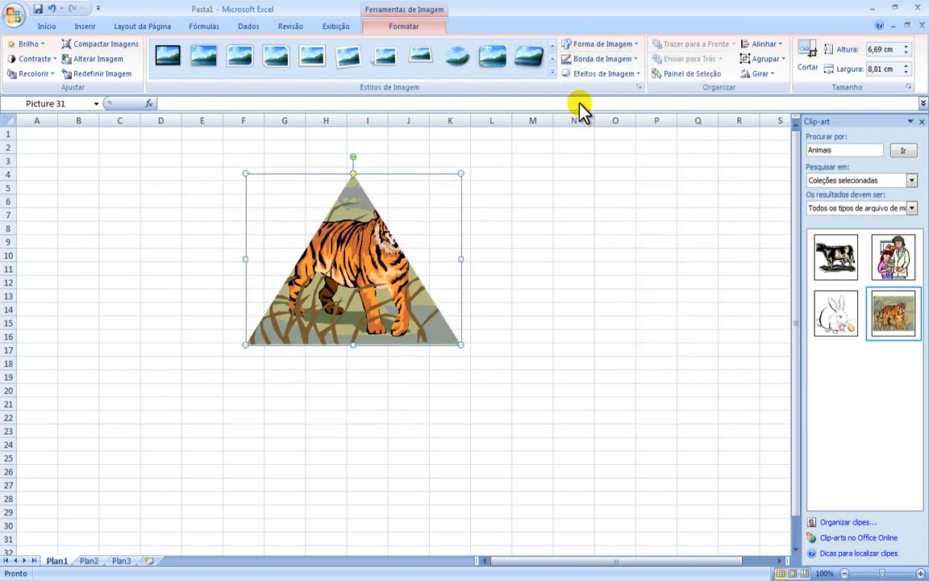
click(605, 43)
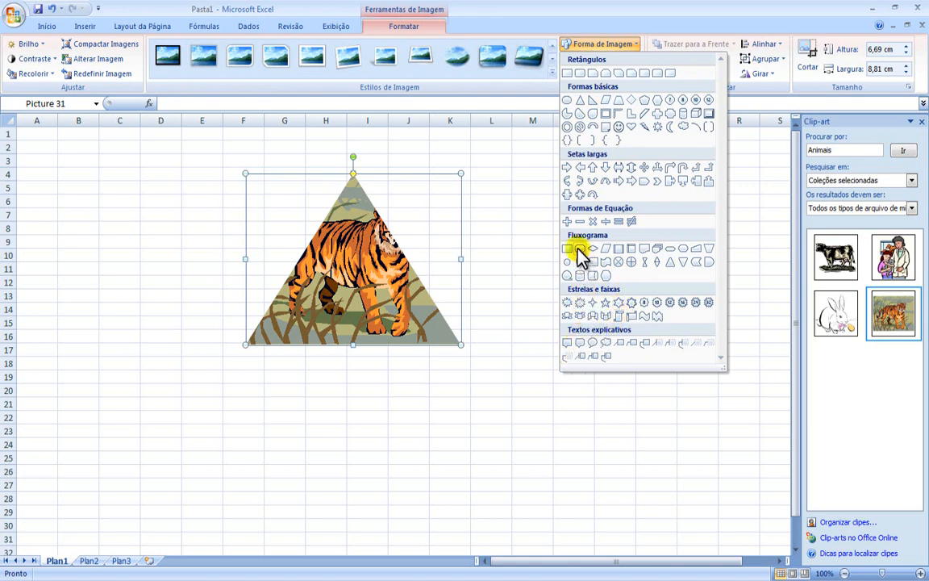
click(569, 72)
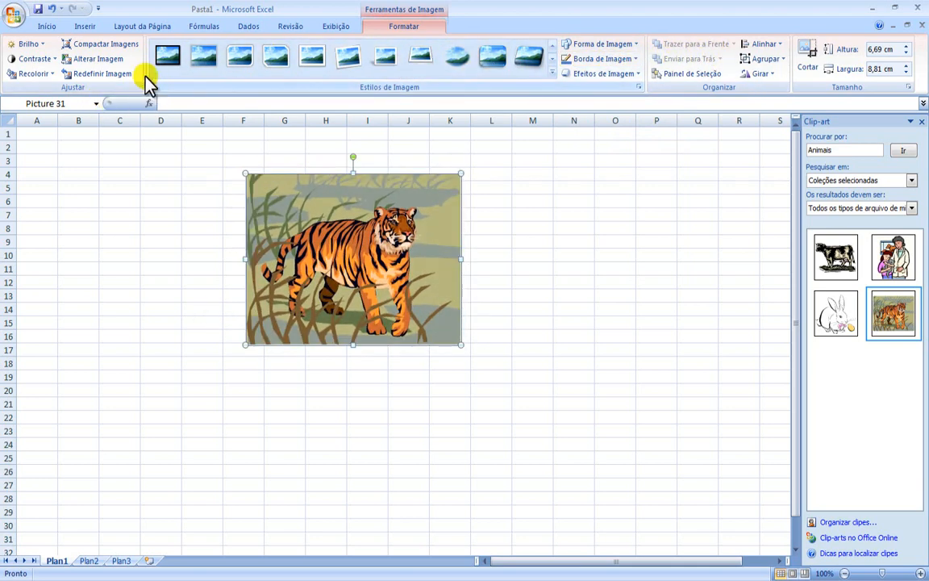
Step: Give the tiger picture a border 6 pt thick
click(86, 27)
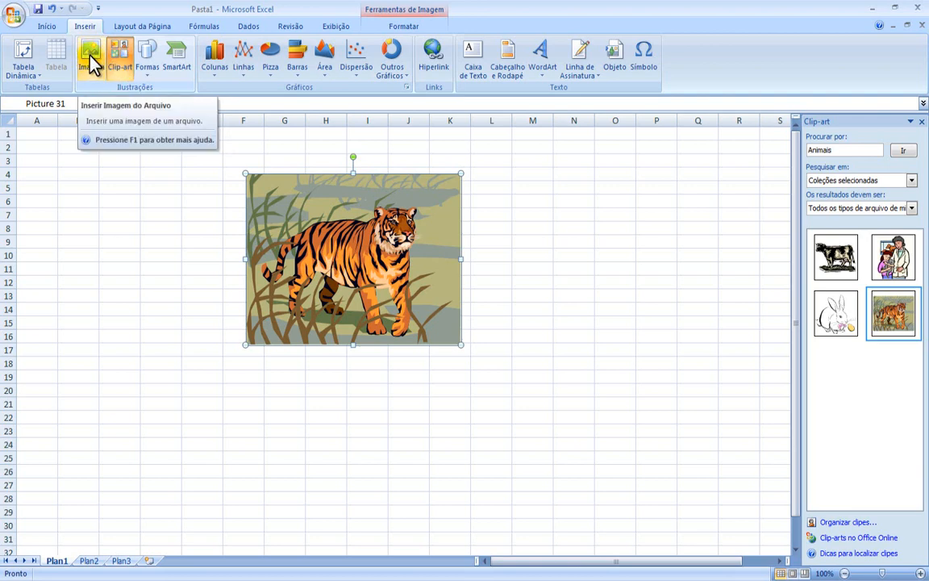
double_click(372, 257)
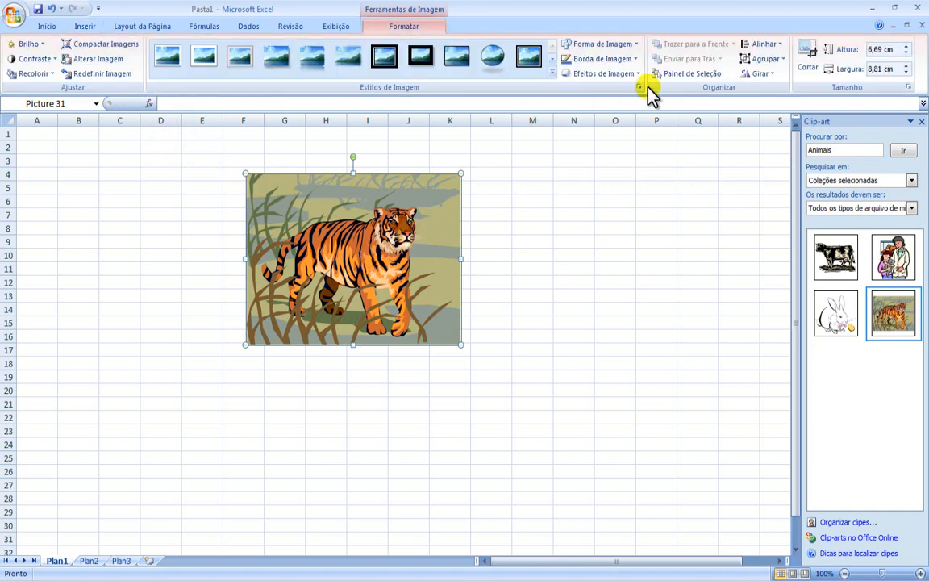
click(606, 62)
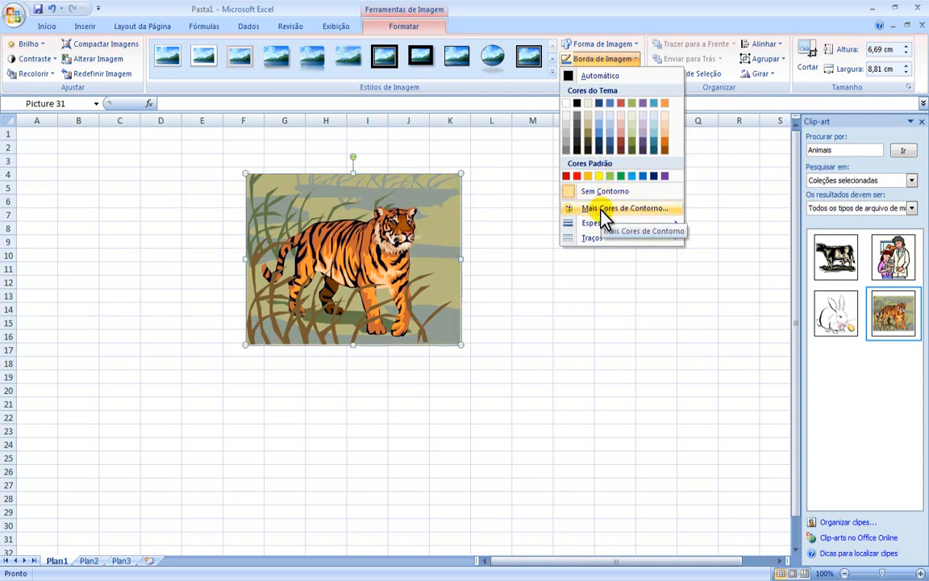
mouse_move(596, 225)
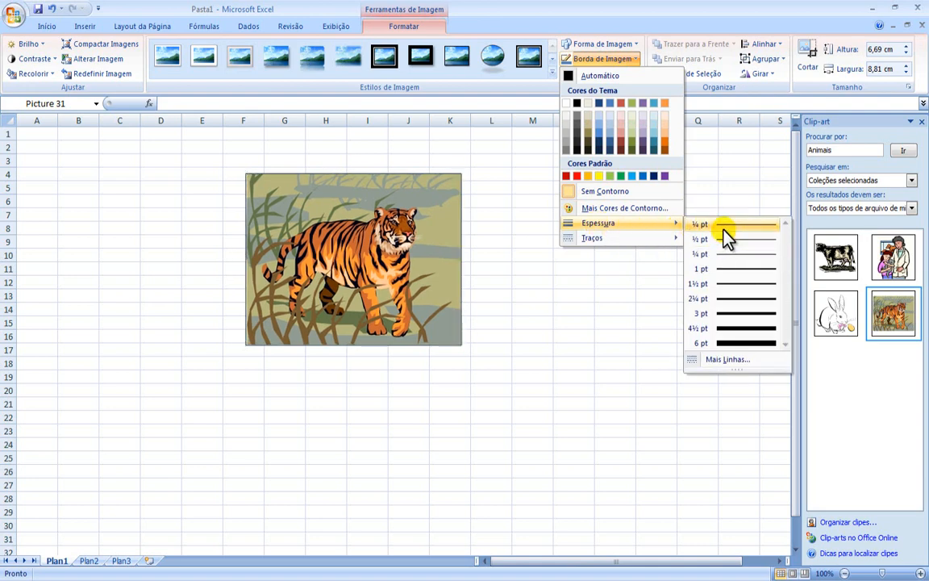
click(726, 346)
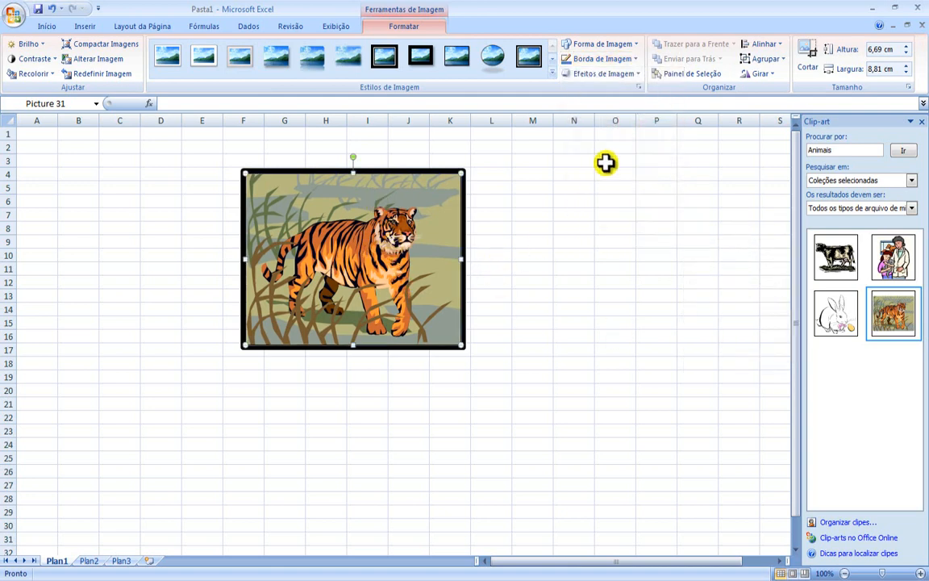
Step: Preview the picture effects for the tiger: presets, shadow, reflection, glow, soft edges, bevel and 3-D rotation
click(590, 76)
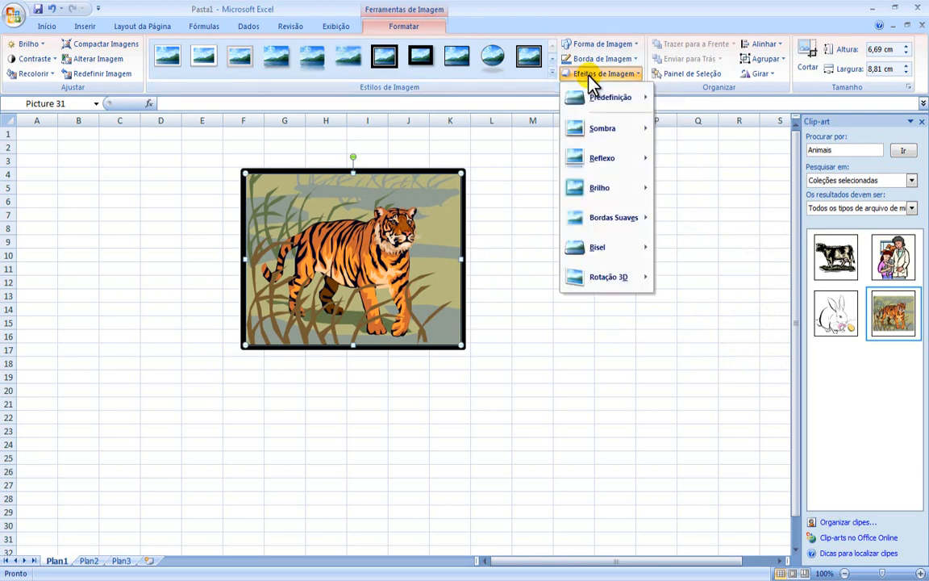
mouse_move(599, 105)
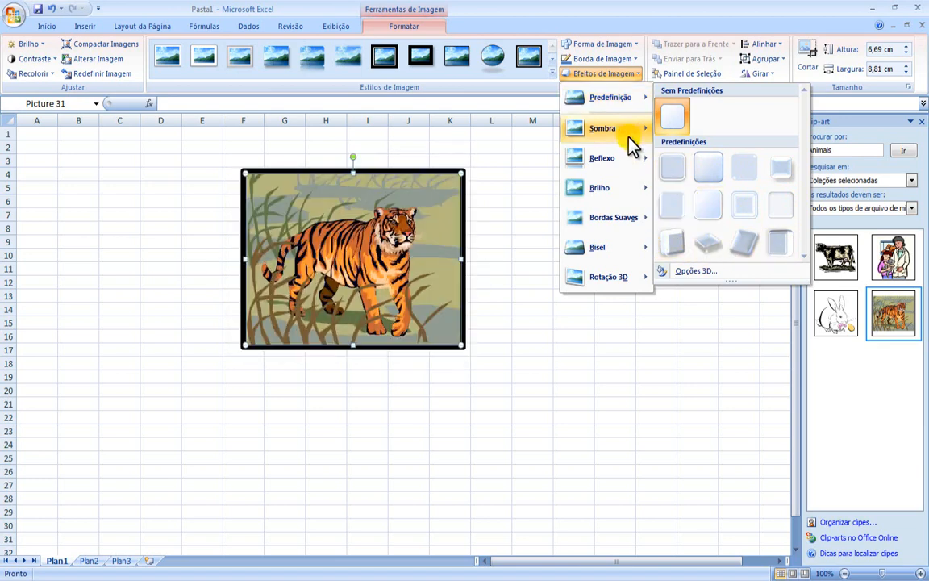
mouse_move(628, 139)
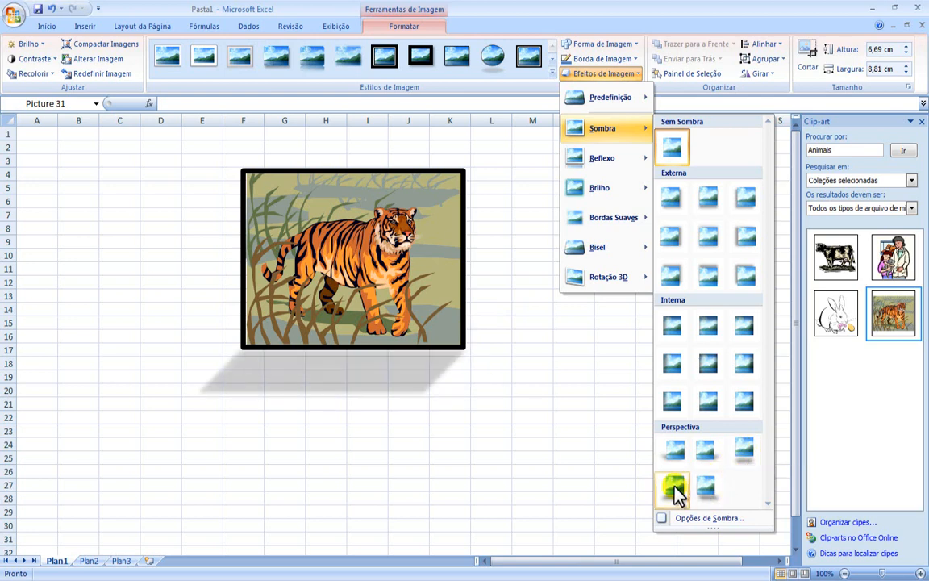
mouse_move(609, 160)
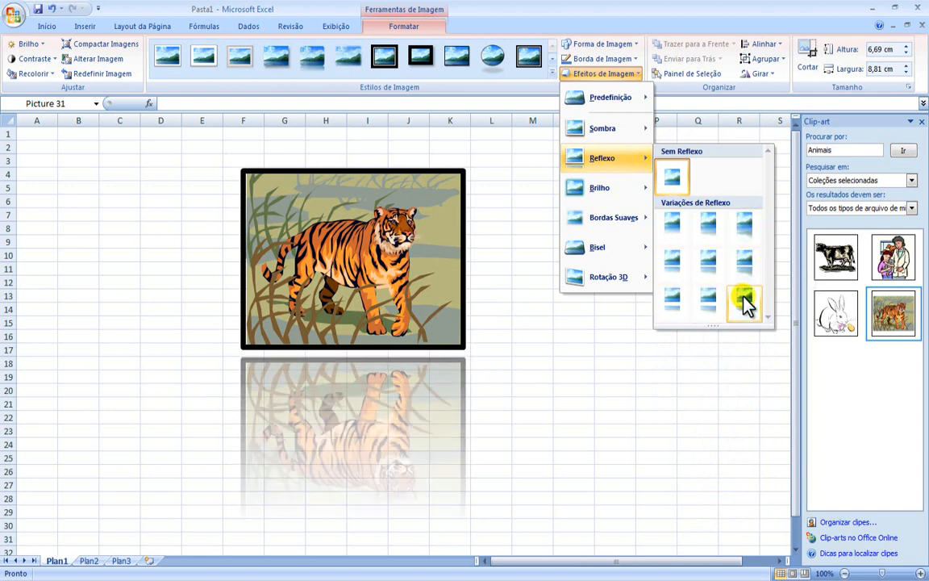
mouse_move(620, 196)
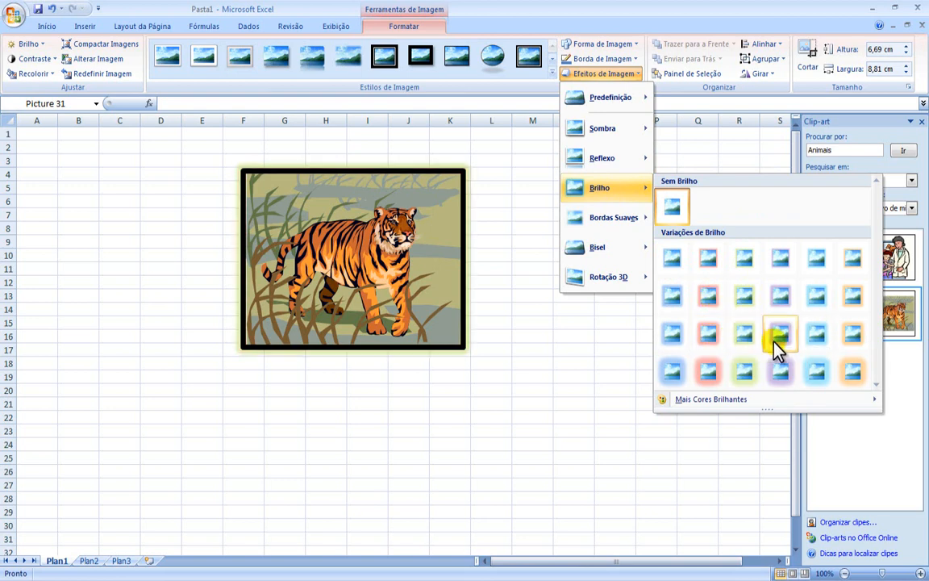
mouse_move(709, 407)
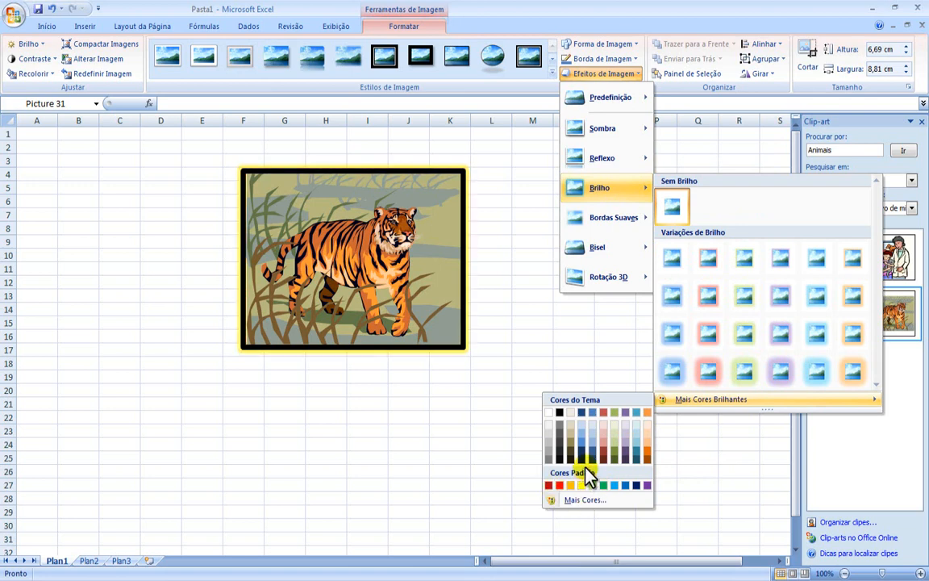
mouse_move(621, 221)
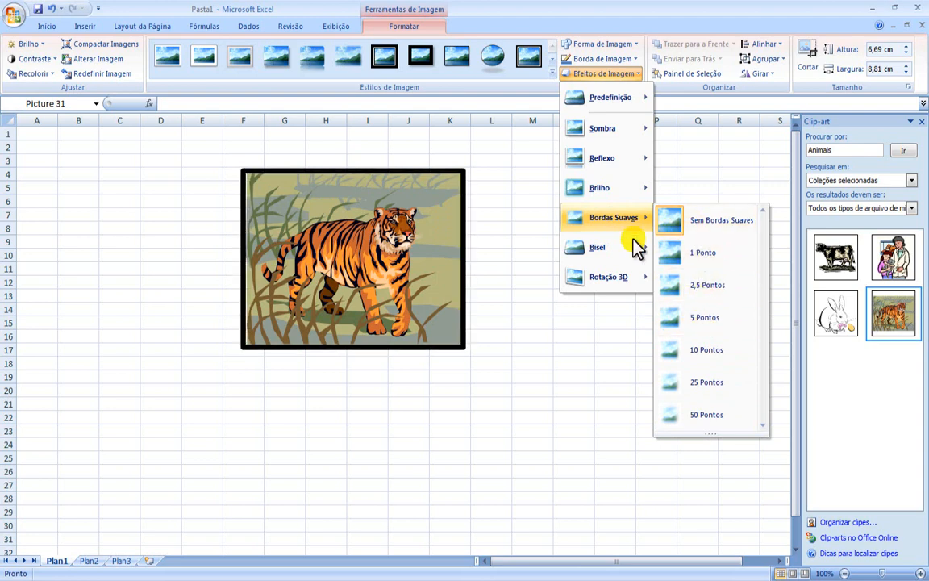
mouse_move(621, 246)
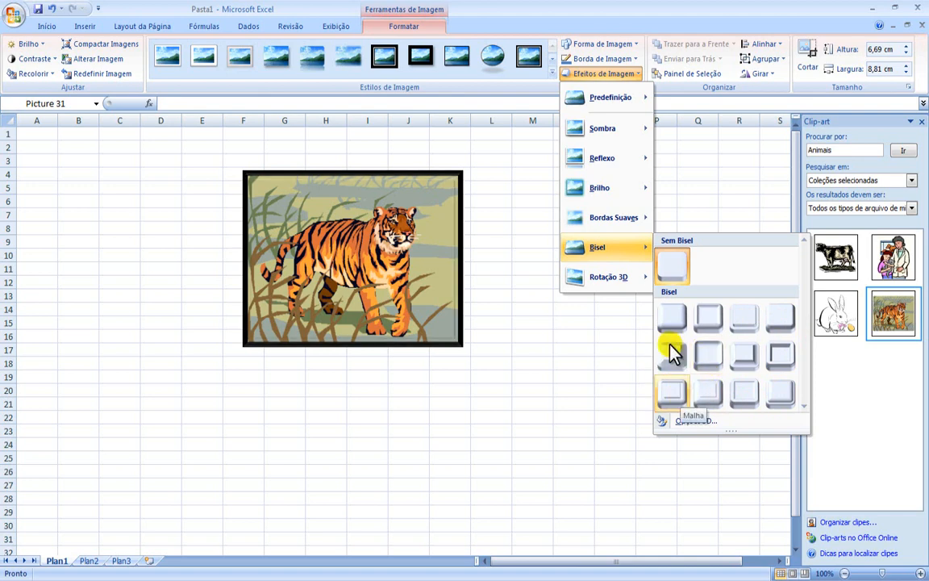
mouse_move(609, 284)
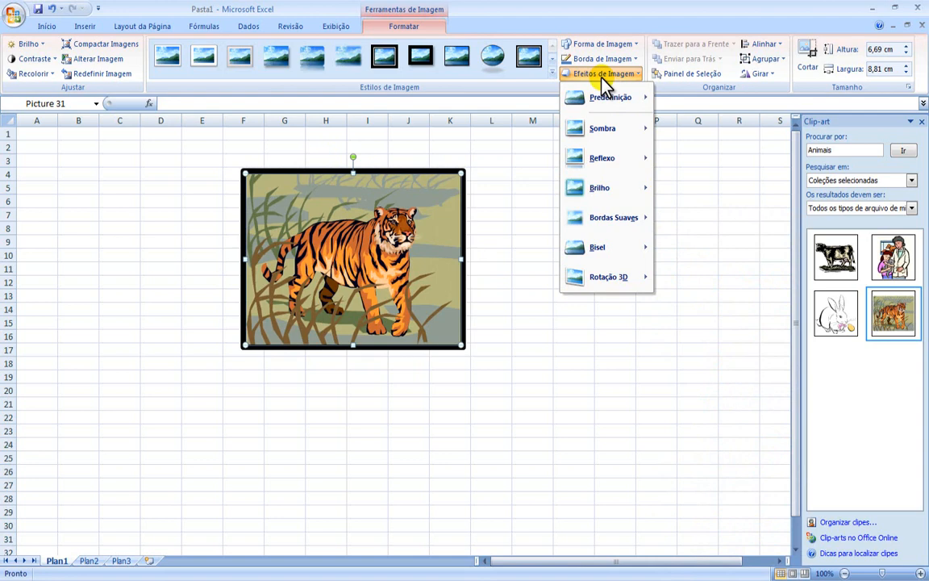
click(539, 84)
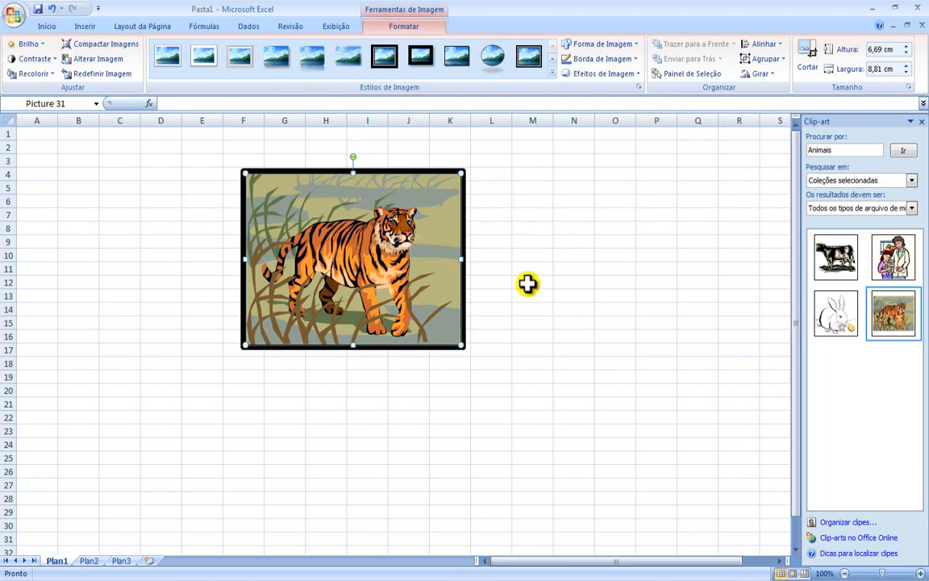
Step: Insert the cow clip-art and move it to start around cell J7, overlapping the right edge of the tiger picture
click(836, 256)
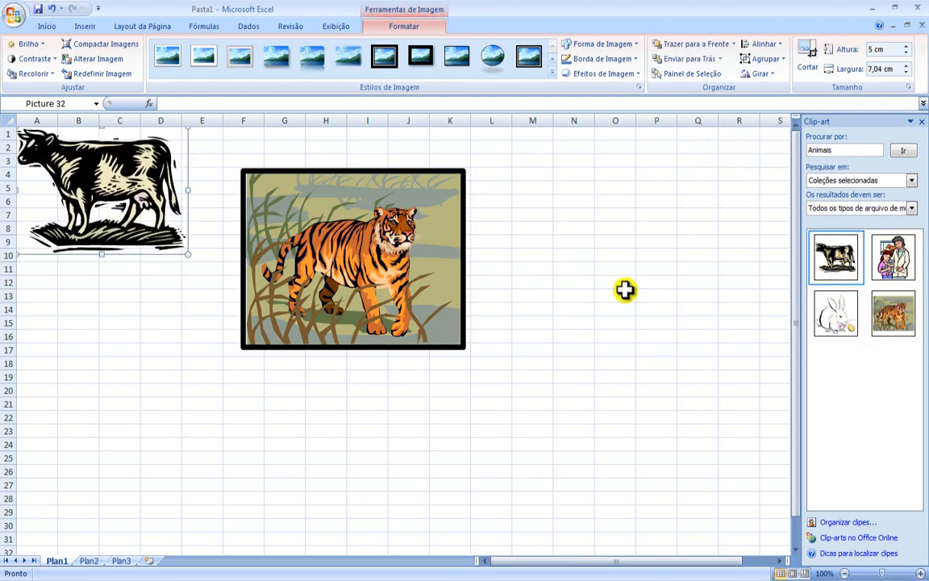
drag(101, 173, 482, 278)
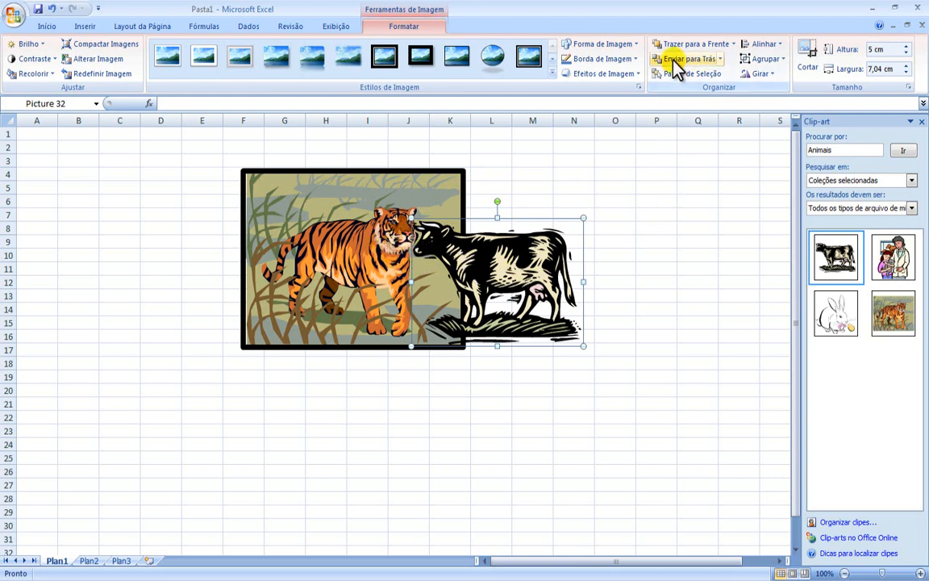
click(633, 284)
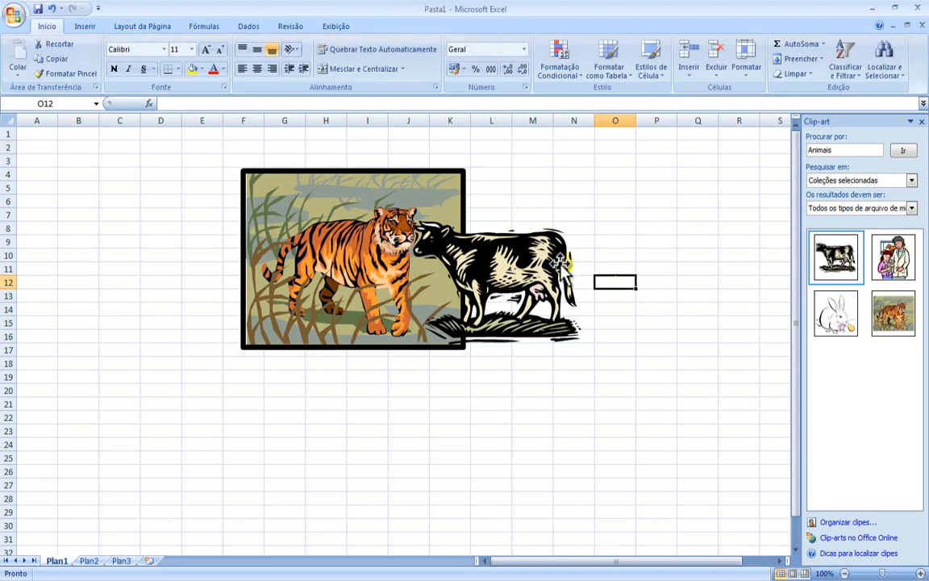
Step: Send the cow picture behind the tiger, bring it back to the front, and shift it slightly down and right
click(460, 241)
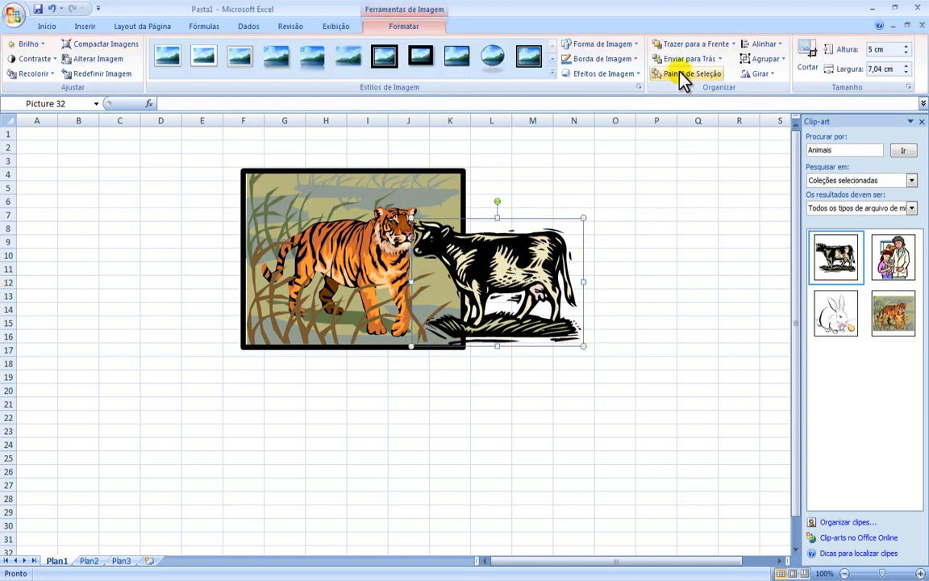
click(682, 61)
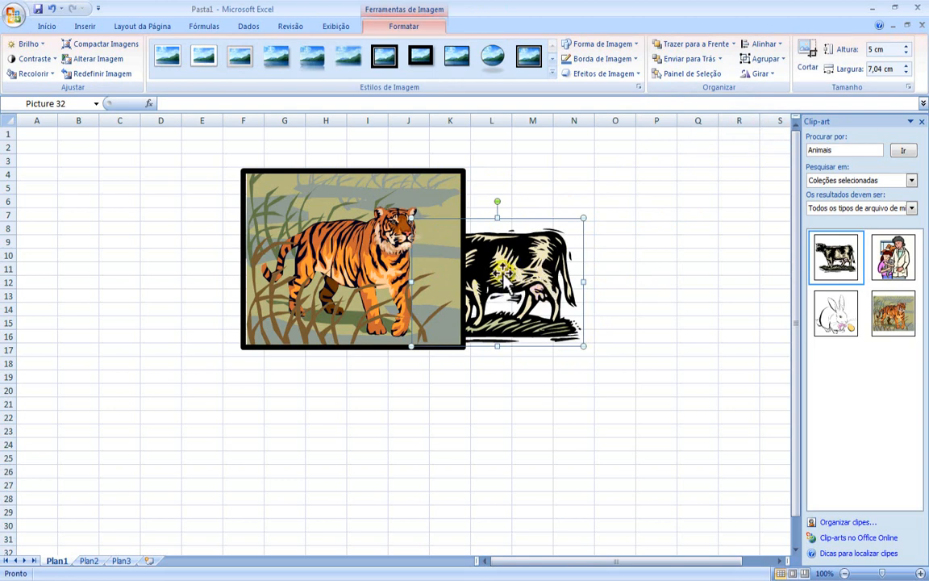
click(707, 48)
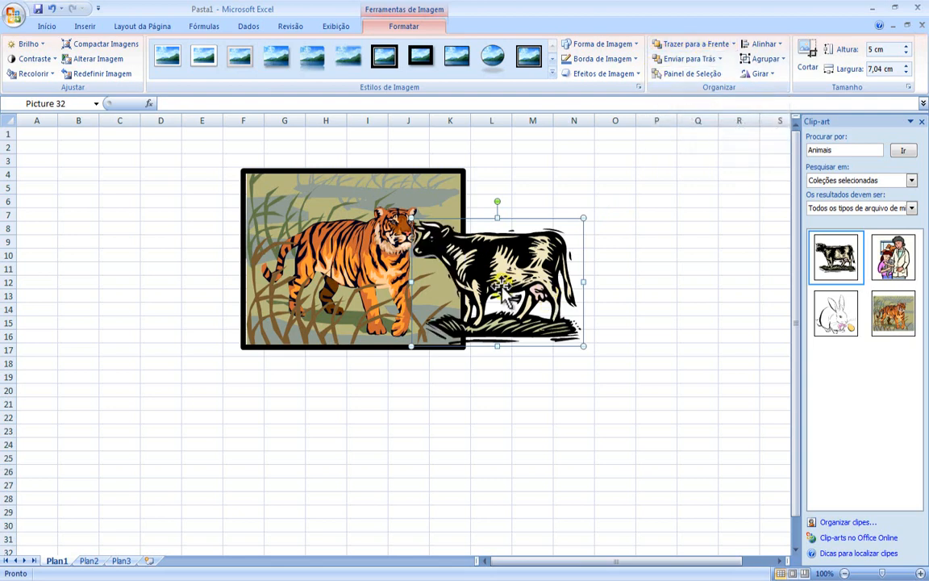
drag(508, 273, 518, 284)
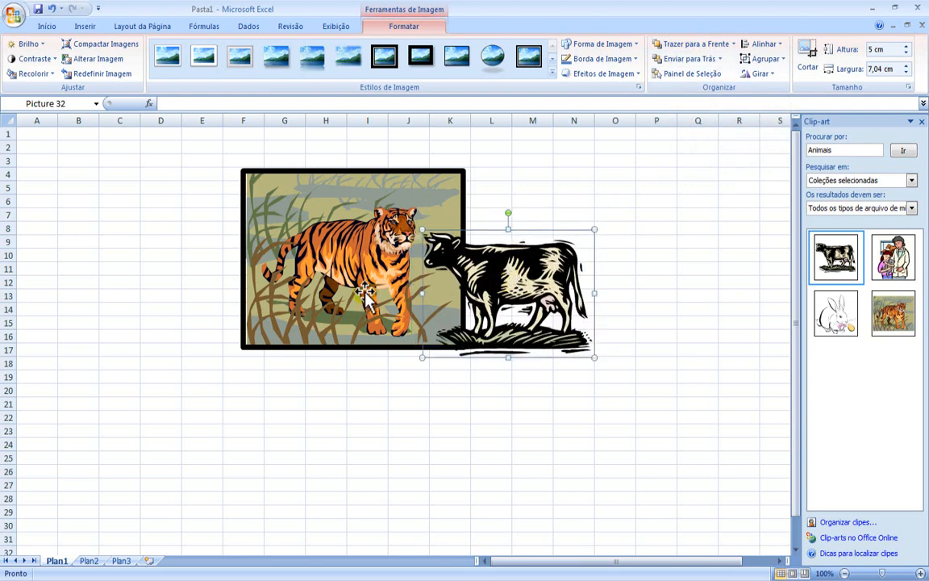
Step: Bring the tiger picture in front of the cow, and return the cow picture to the front
click(355, 243)
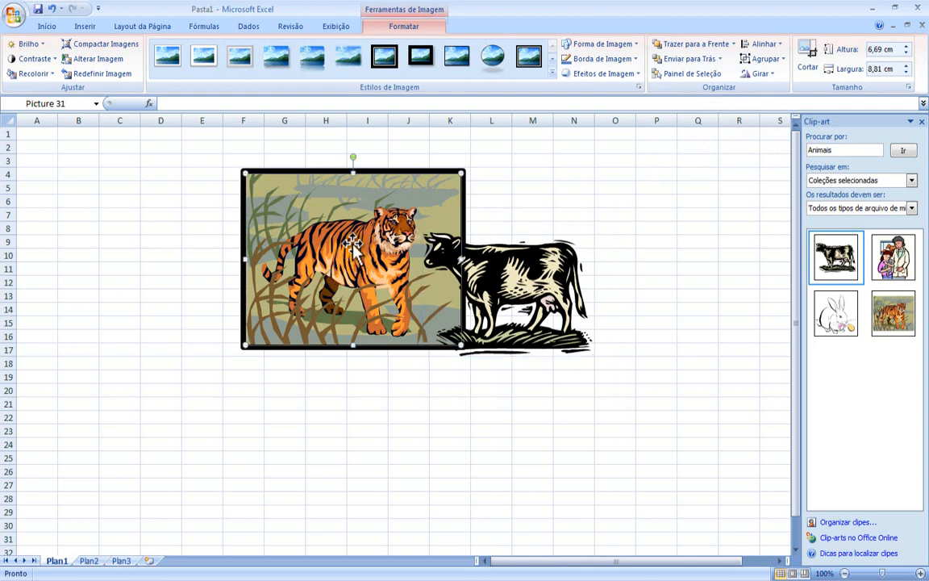
click(681, 44)
click(504, 268)
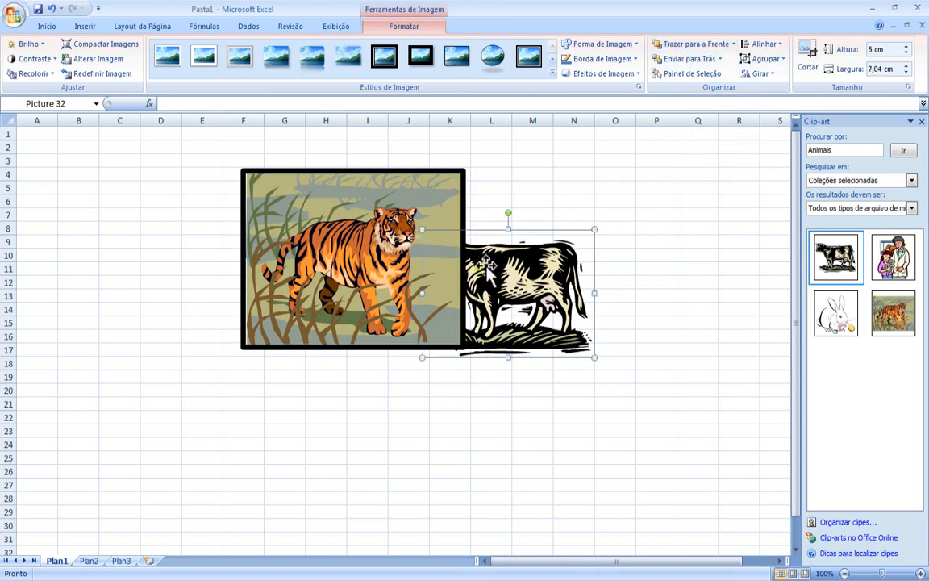
mouse_move(511, 283)
mouse_down()
mouse_move(579, 257)
mouse_move(505, 276)
mouse_up()
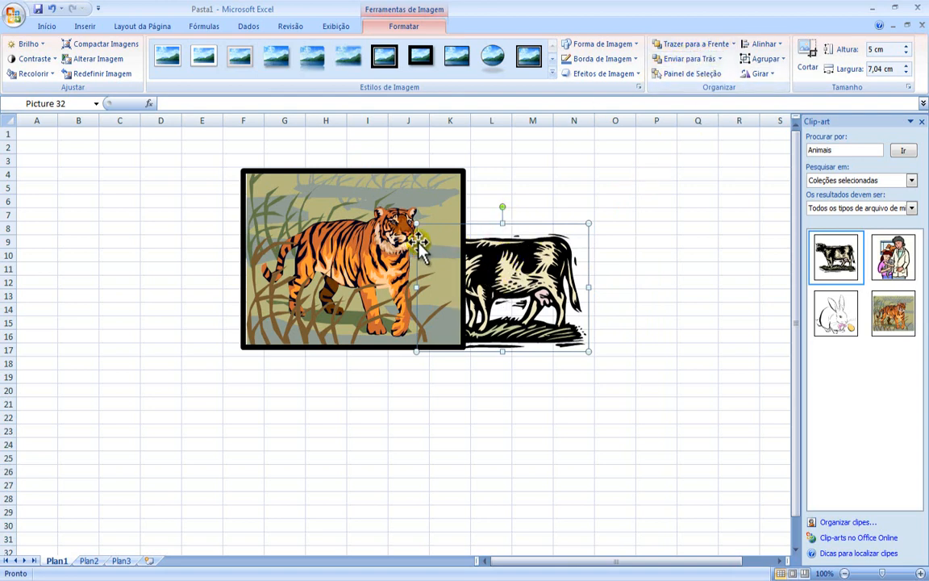
click(691, 46)
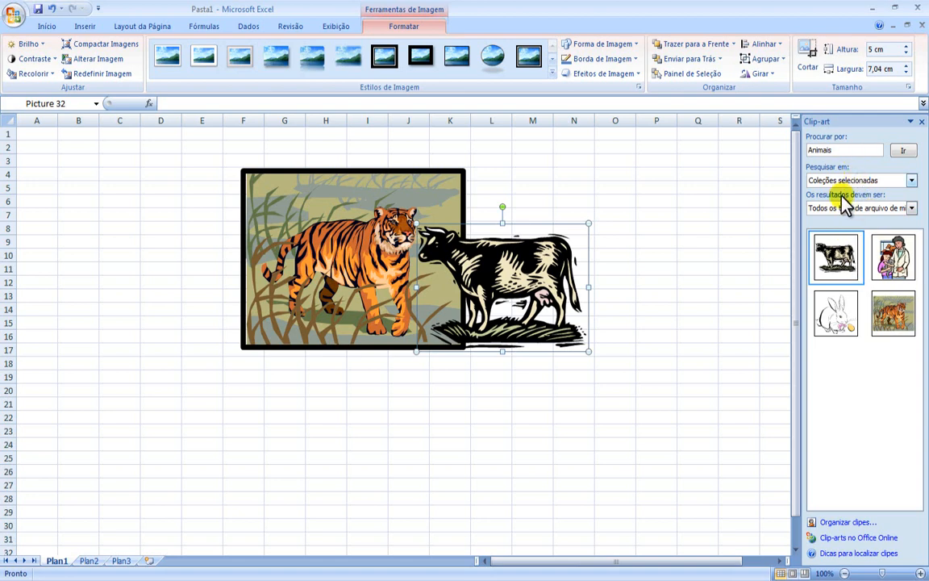
Step: Open the selection and visibility list of the sheet's pictures, and toggle the tiger and the cow off and on again
click(710, 74)
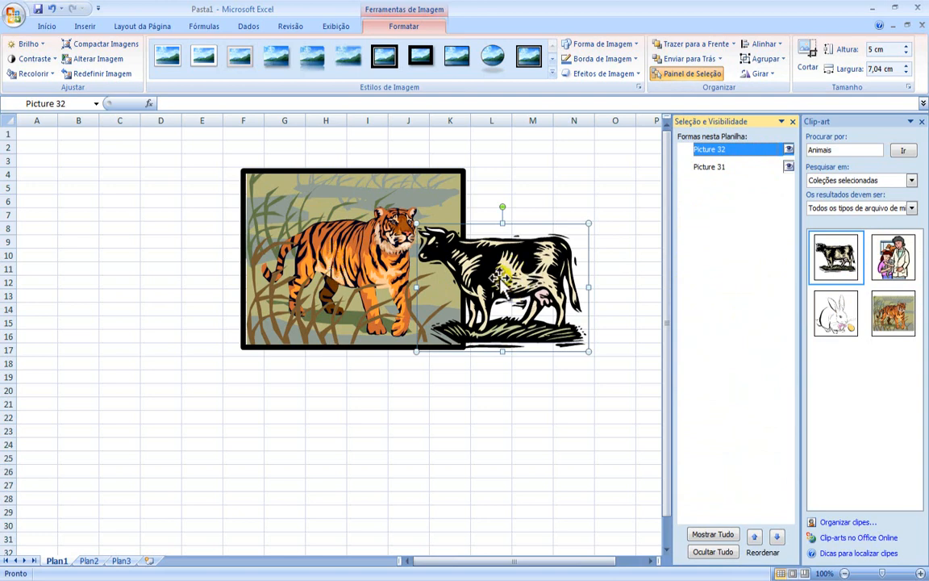
drag(500, 277, 522, 273)
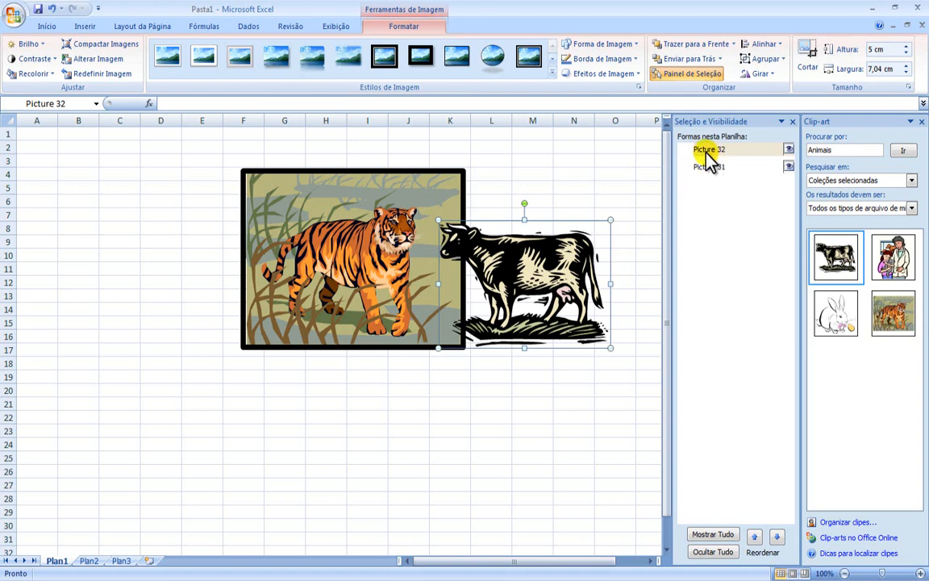
click(789, 167)
click(790, 167)
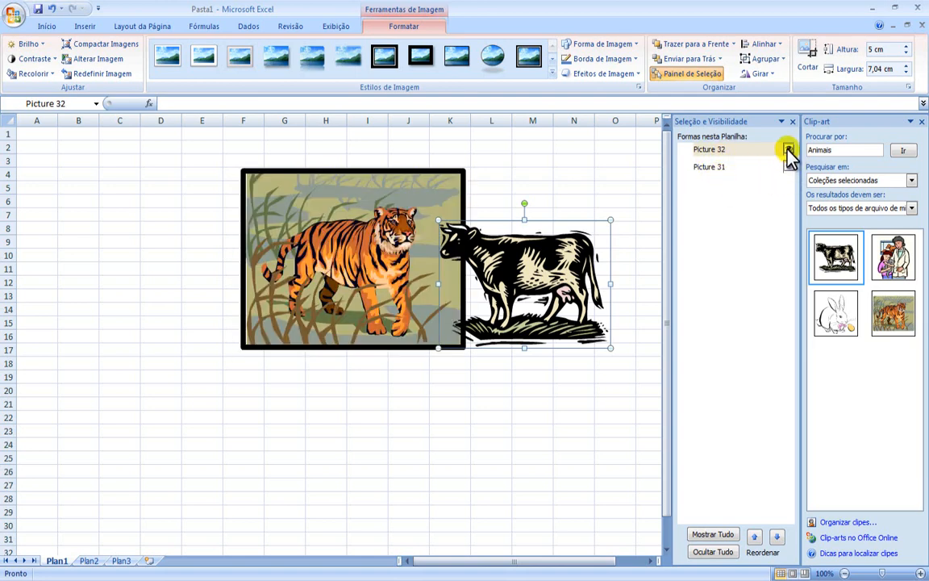
click(790, 150)
click(790, 150)
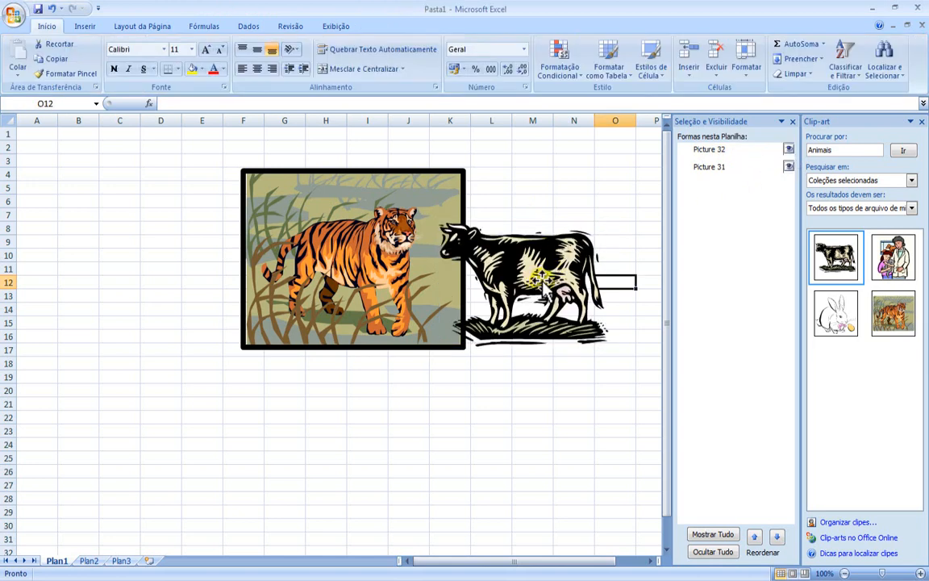
Step: Hide the cow picture, move the tiger picture to start around cell G4, and show the cow again
click(789, 151)
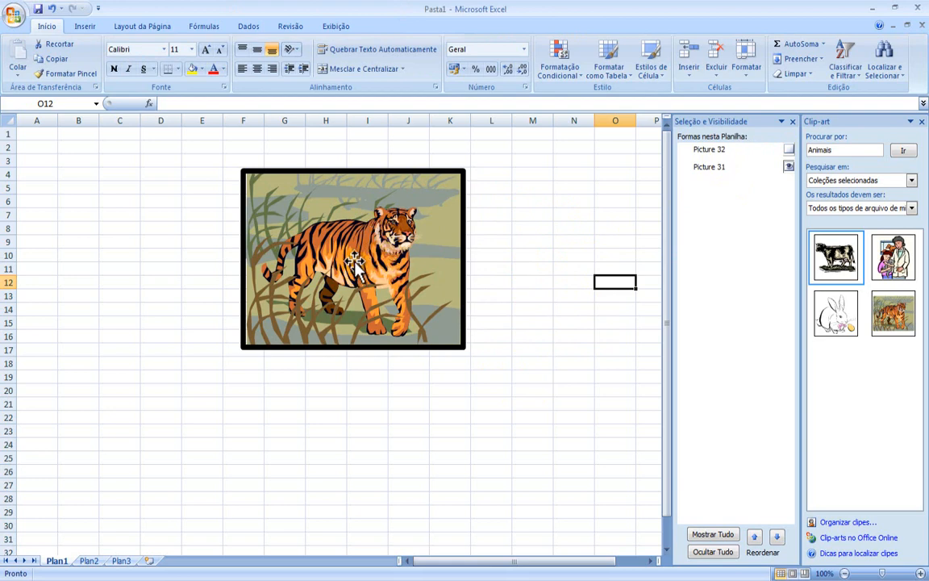
drag(354, 263, 380, 270)
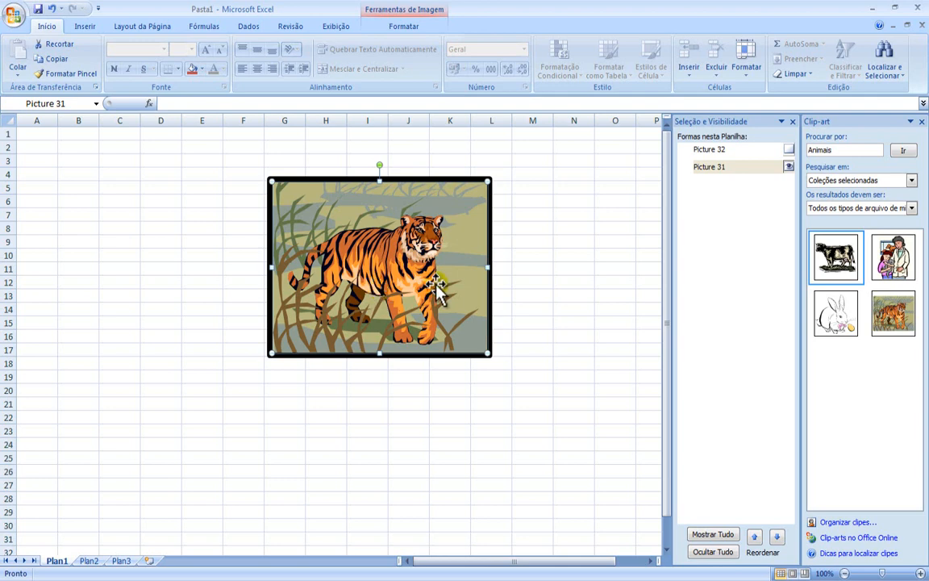
click(789, 149)
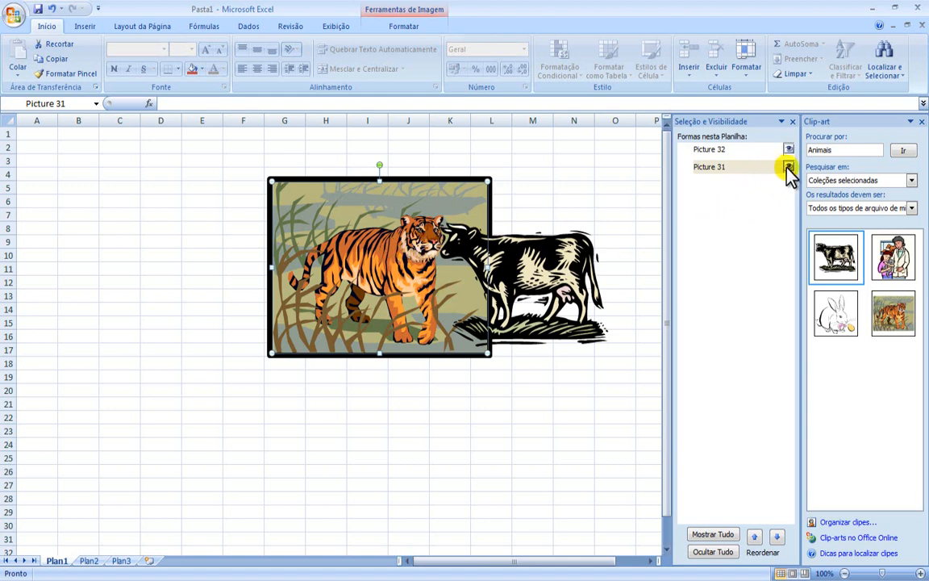
Step: Hide the tiger picture while moving the cow to around H9, show the tiger again, and return the cow to its right edge
click(537, 260)
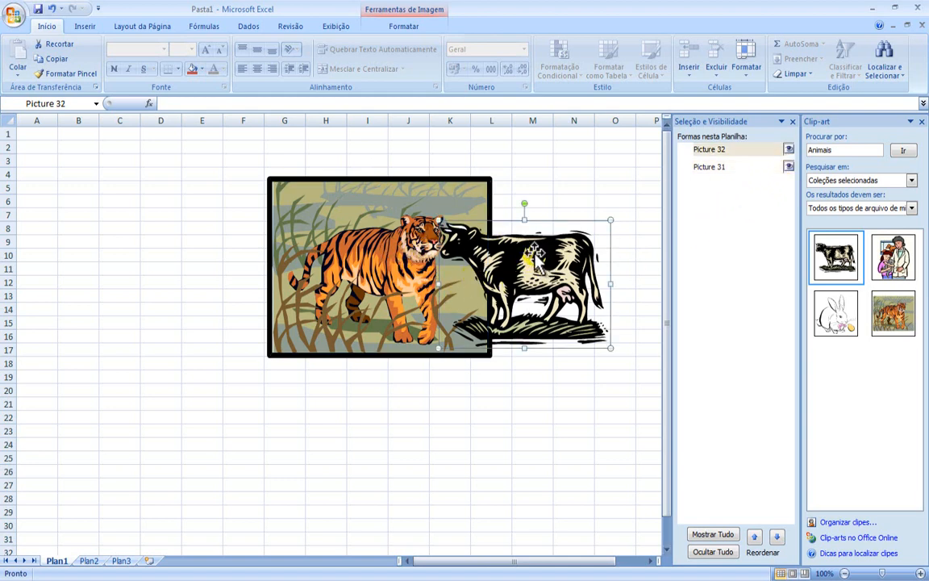
click(789, 166)
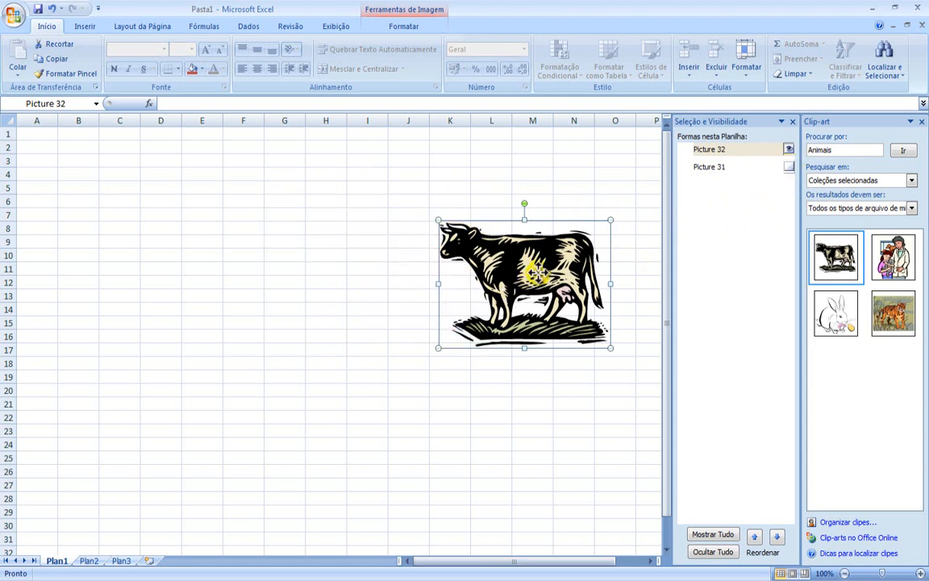
drag(528, 268, 401, 284)
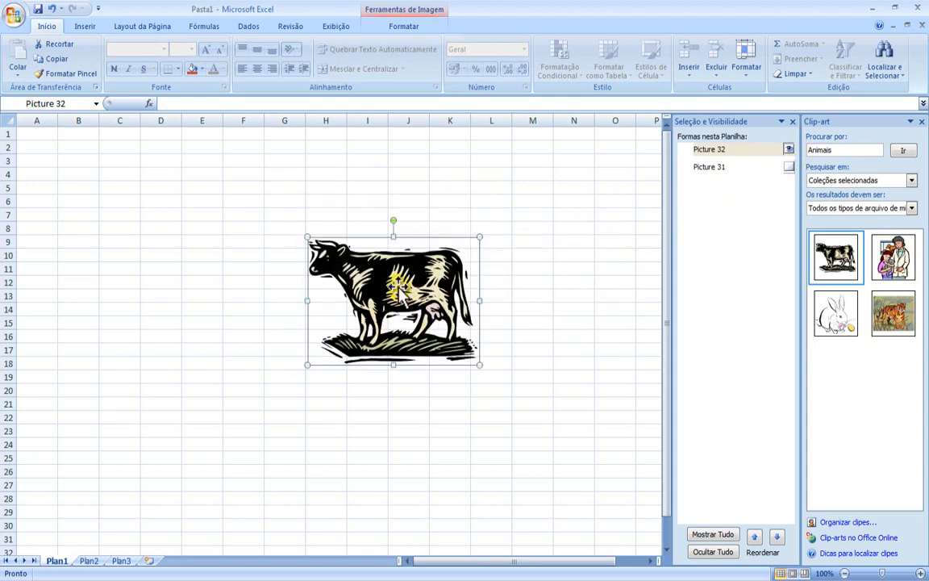
click(789, 167)
drag(402, 289, 558, 280)
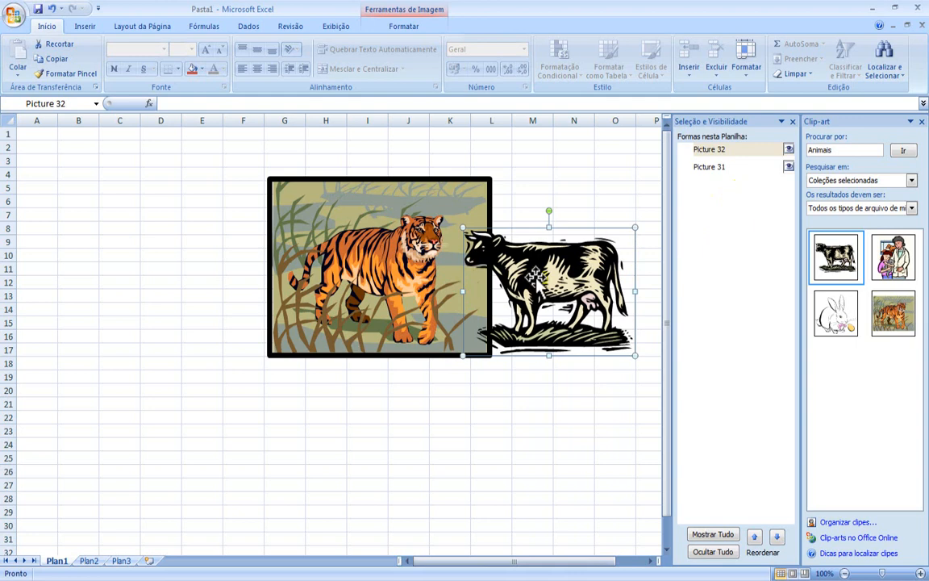
Step: Close the selection and visibility list and place the cow picture around cell K7, overlapping the tiger's right edge
drag(534, 277, 516, 290)
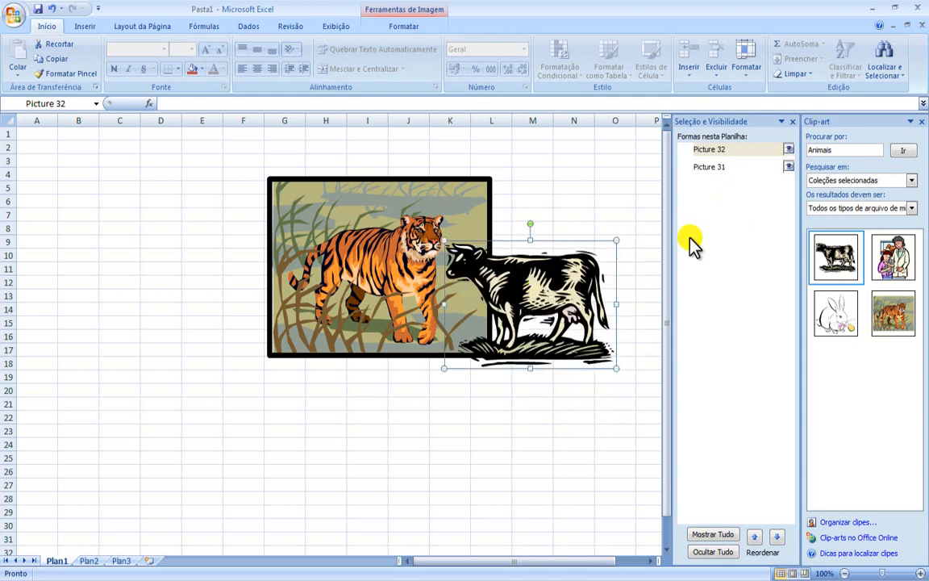
click(794, 121)
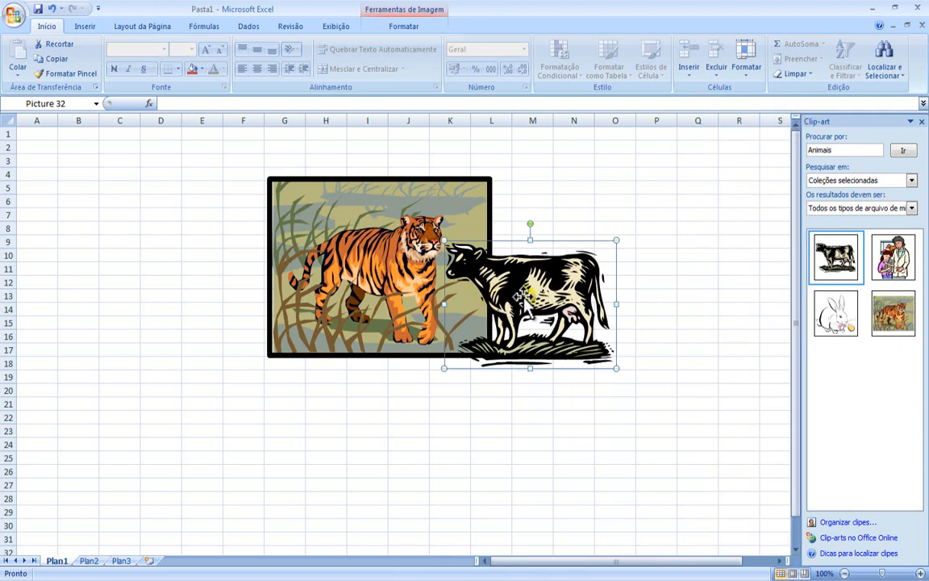
drag(476, 272, 534, 272)
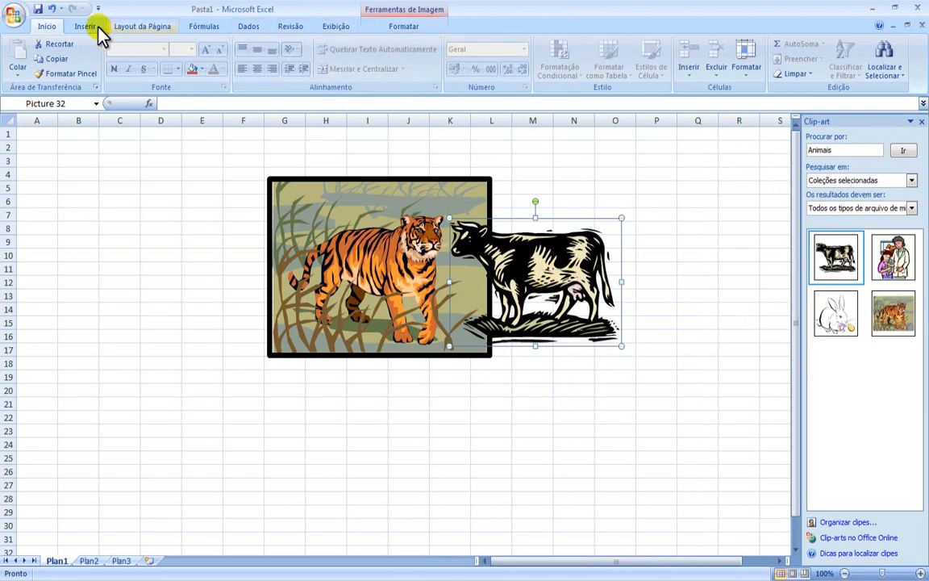
Step: Select the tiger and cow pictures together and show the picture formatting options
double_click(543, 273)
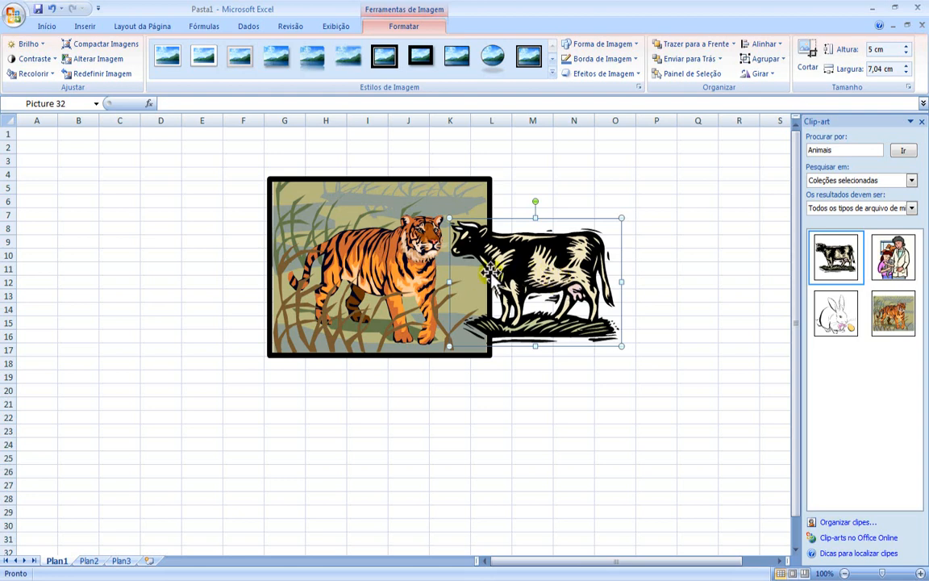
click(535, 199)
click(538, 164)
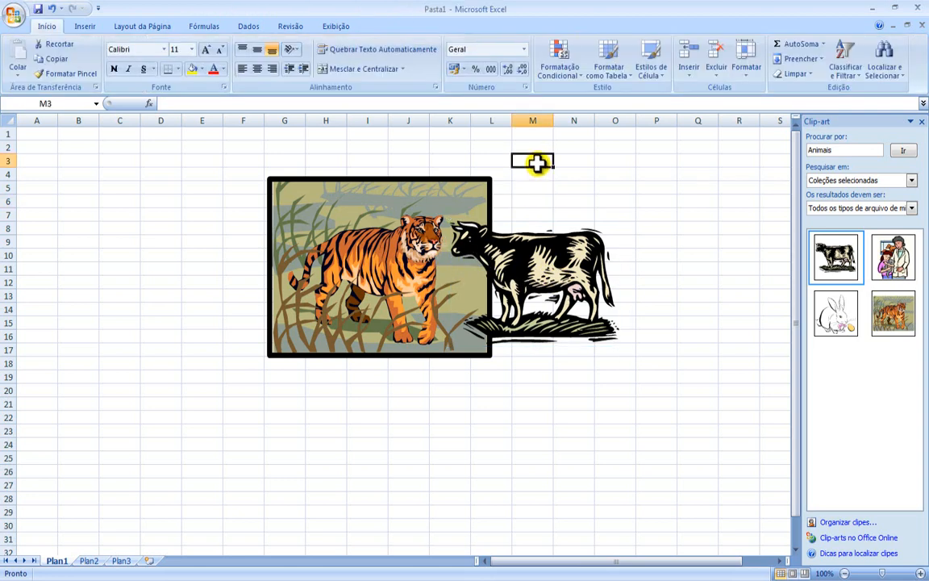
click(339, 256)
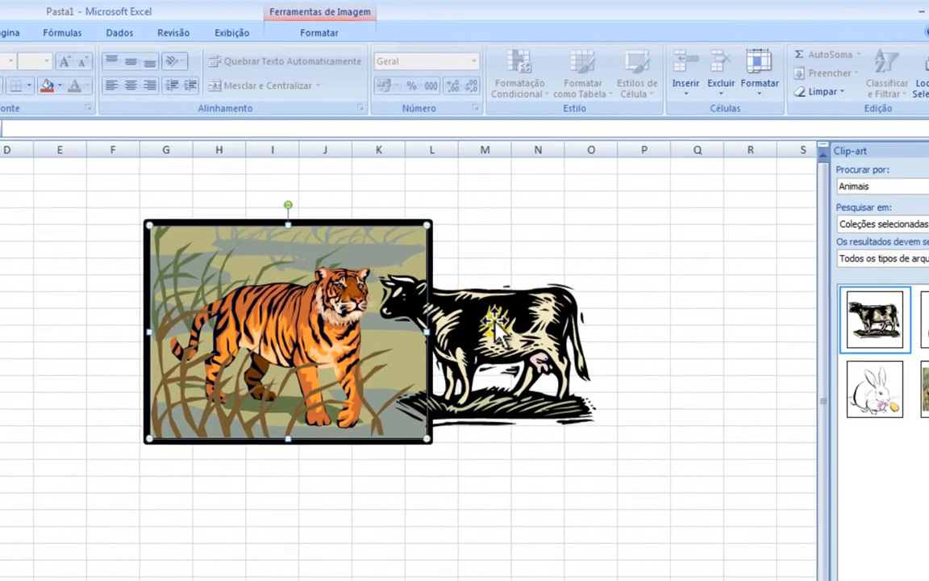
ctrl+click(540, 262)
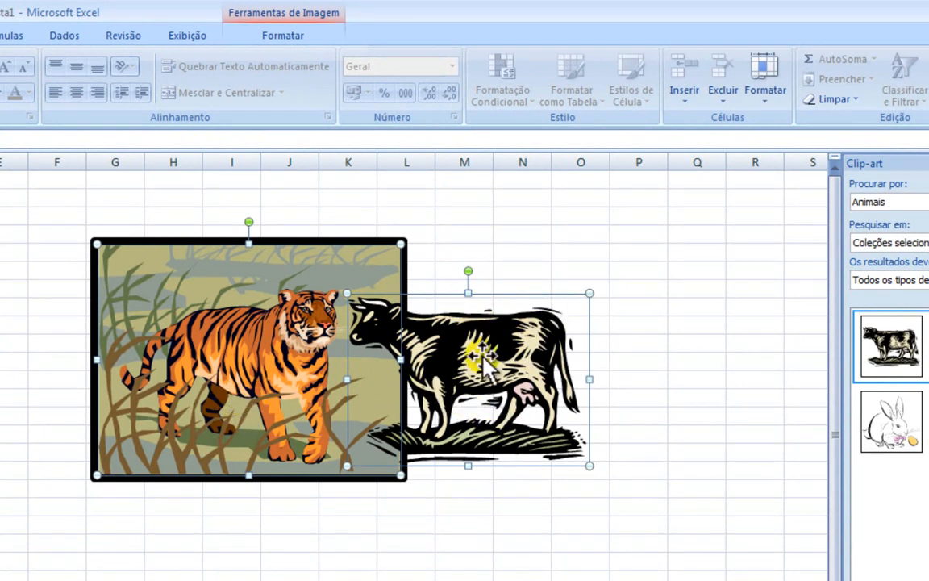
double_click(488, 347)
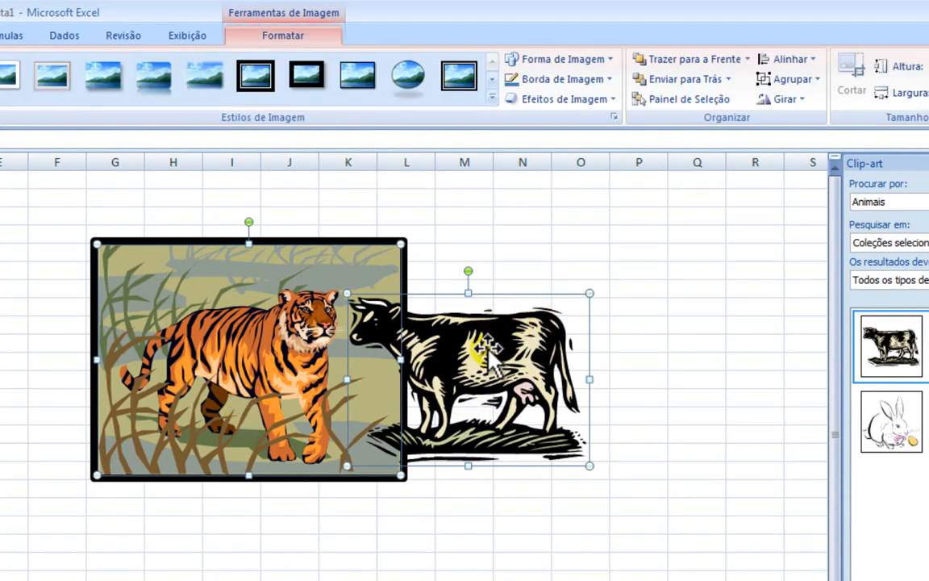
Step: Try aligning the two selected pictures to the left and centring them on each other, undoing each alignment
click(801, 63)
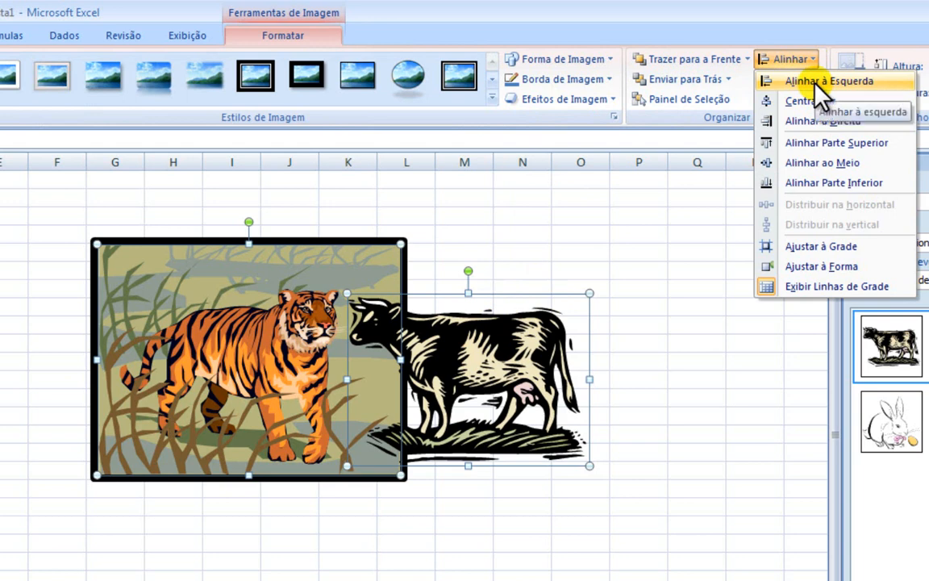
click(815, 81)
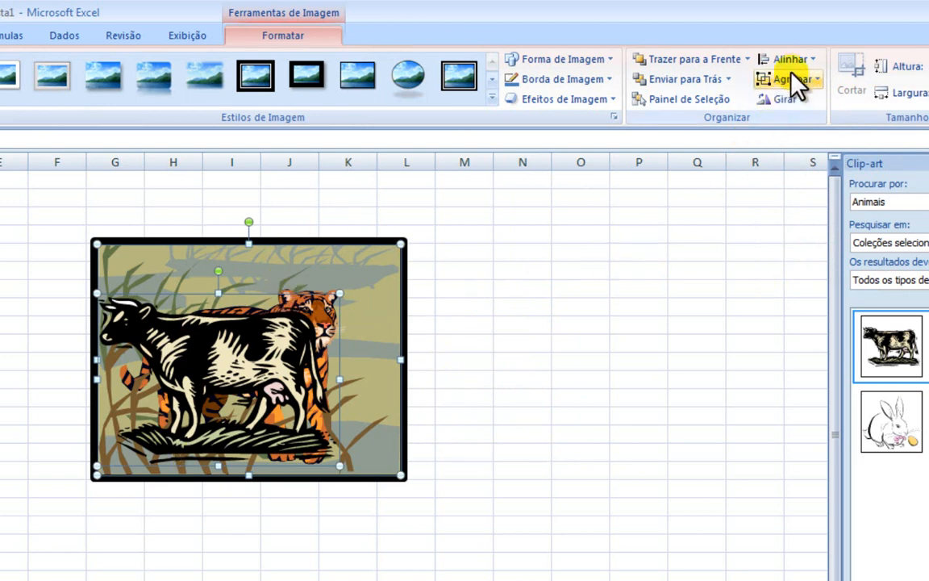
key(ctrl+z)
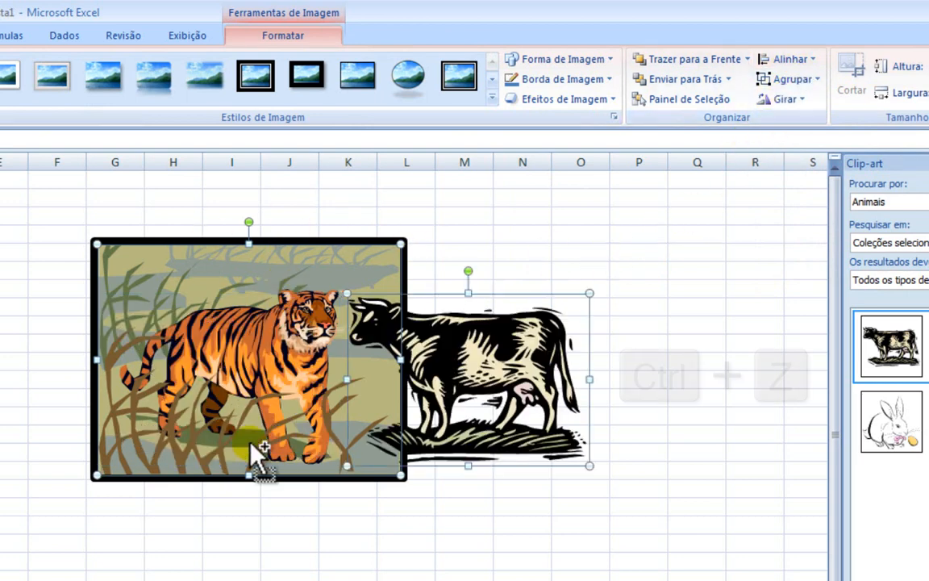
click(790, 59)
click(797, 103)
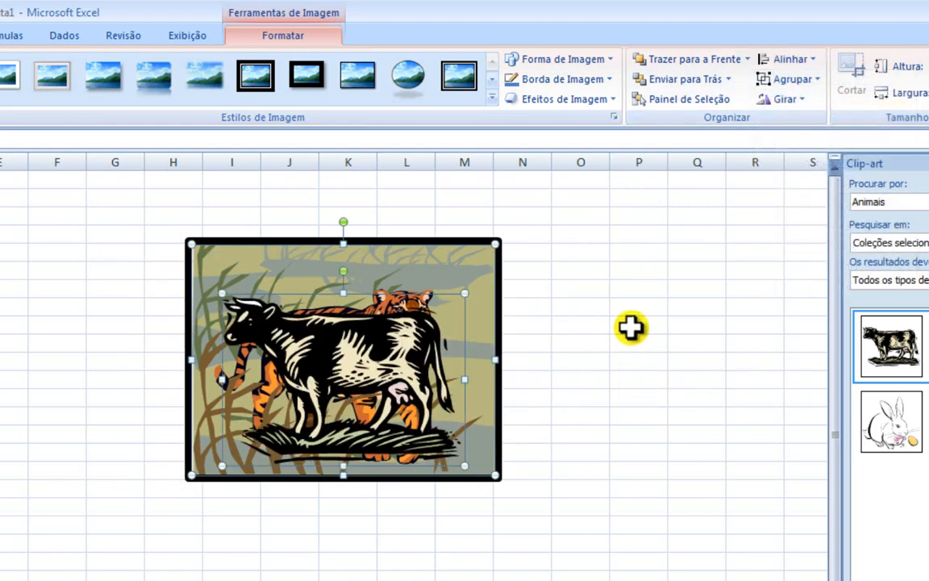
key(ctrl+z)
Step: Align the top edges of the tiger and cow pictures, and undo that alignment
click(790, 59)
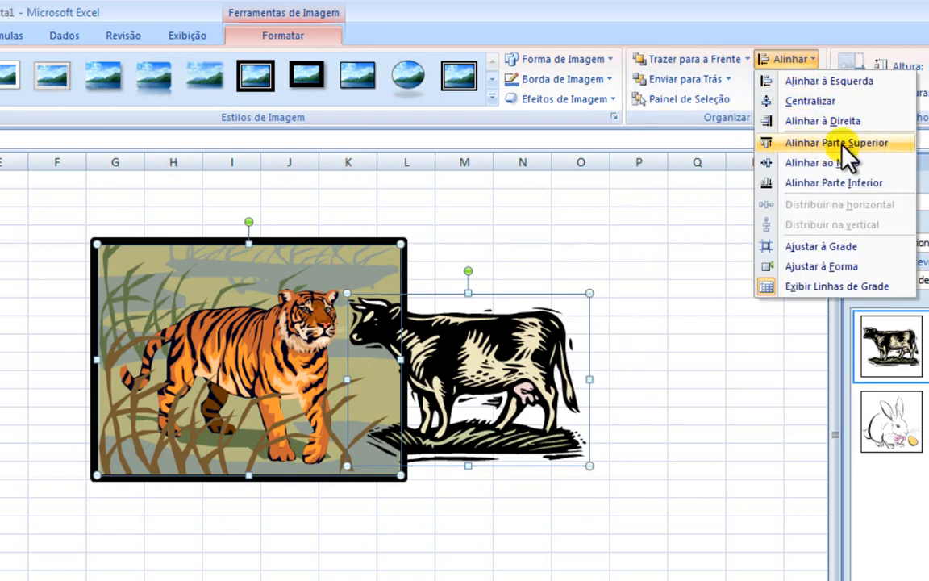
click(867, 143)
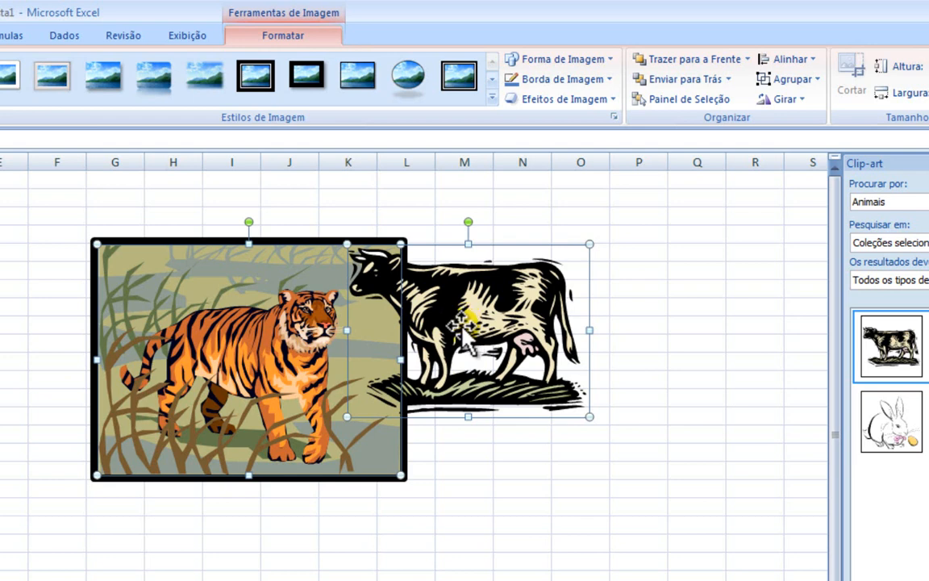
drag(469, 323, 468, 372)
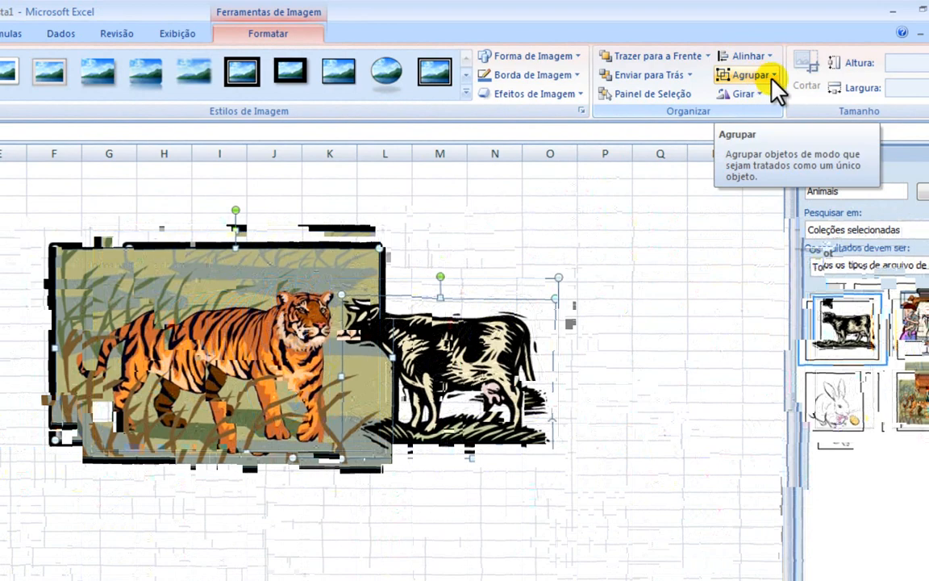
Step: Select only the cow picture and enlarge it proportionally to about 5.13 cm high and 7.22 cm wide
click(773, 76)
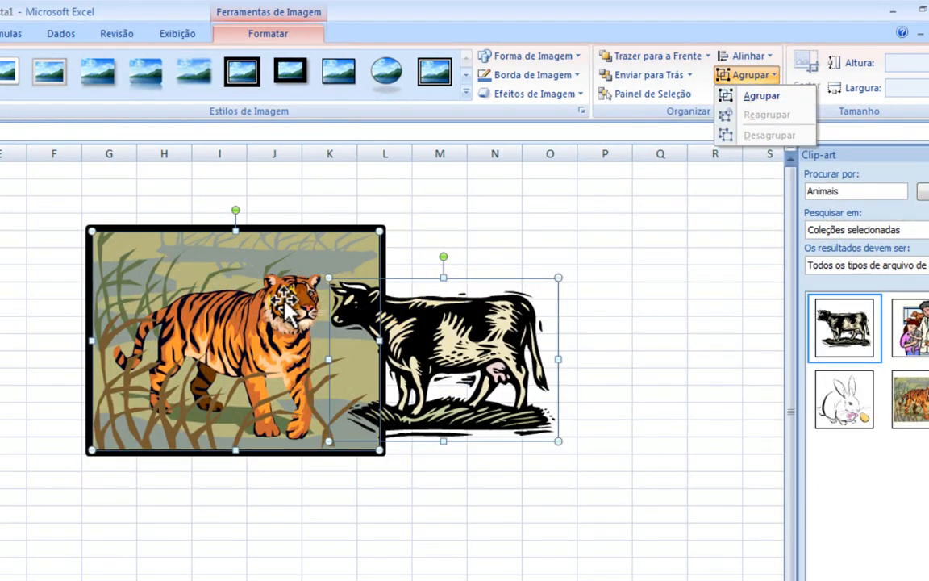
click(568, 217)
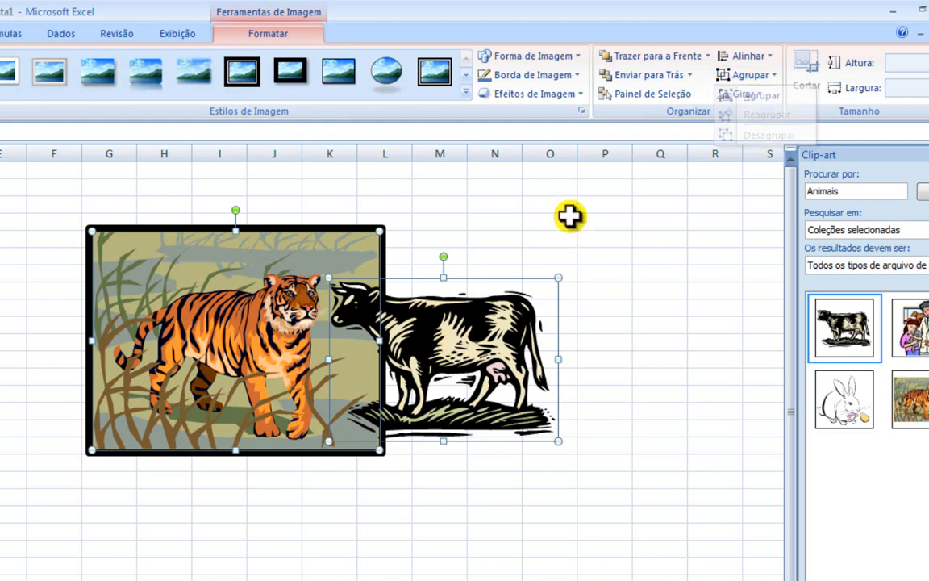
click(549, 224)
click(456, 391)
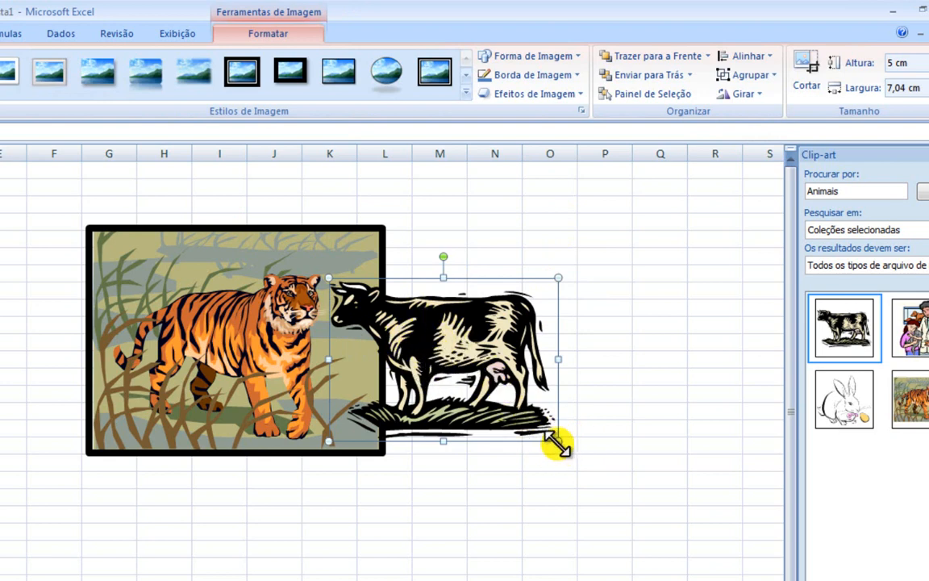
drag(545, 432, 567, 422)
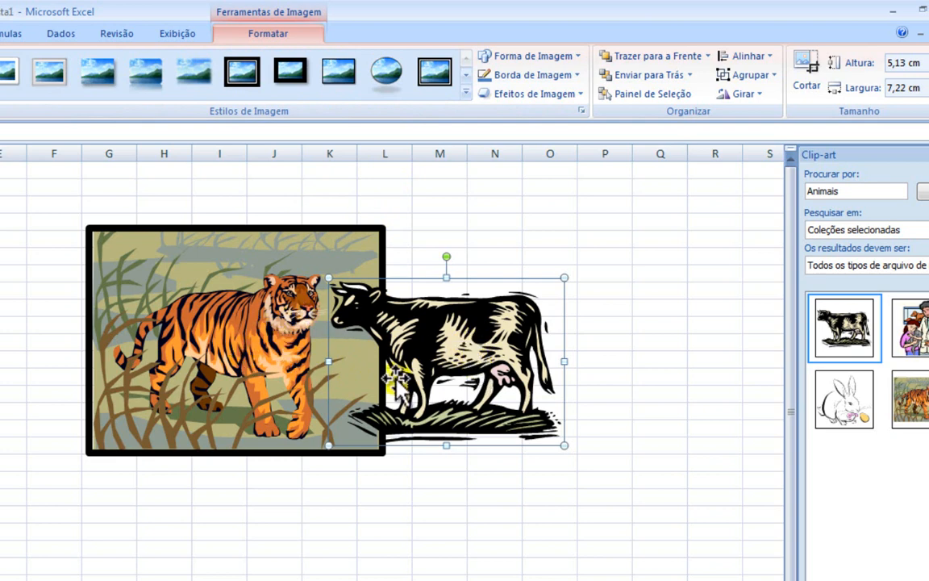
Step: Group the tiger and cow pictures and shrink the group to about 6.19 cm high and 12.91 cm wide
click(230, 351)
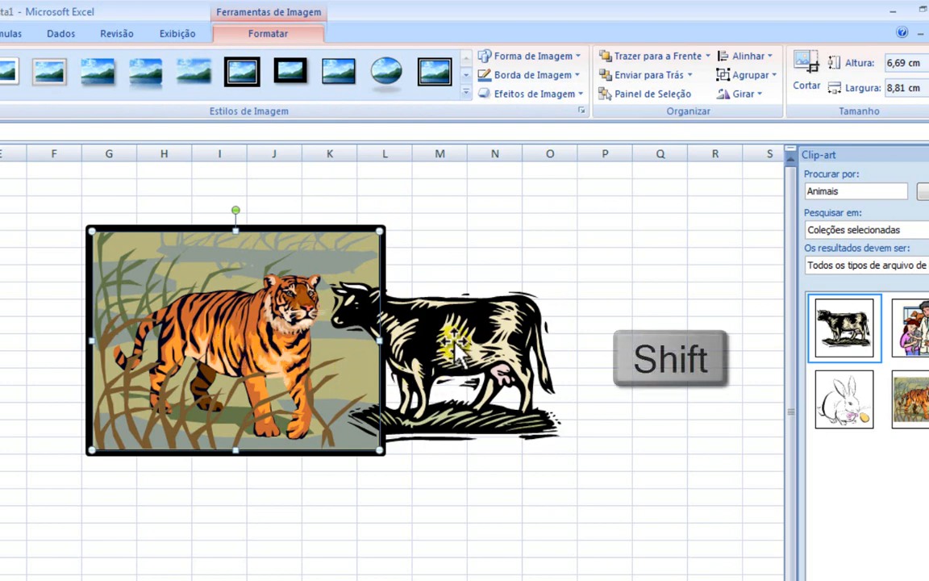
shift+click(415, 321)
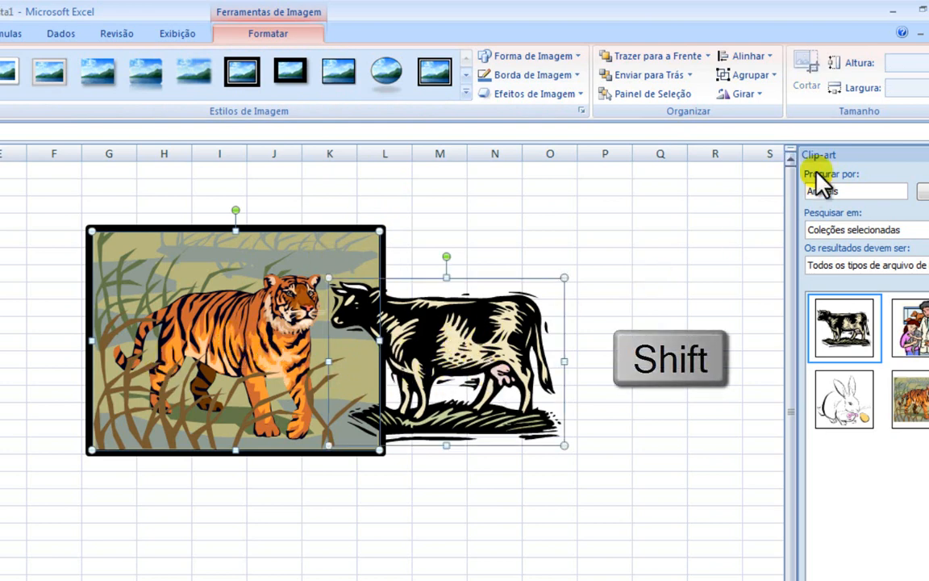
click(771, 76)
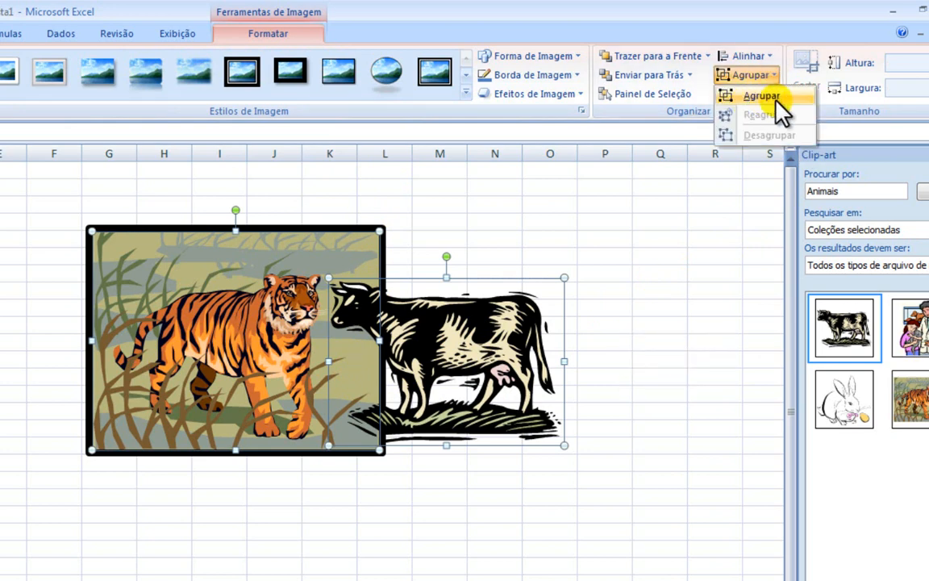
click(754, 98)
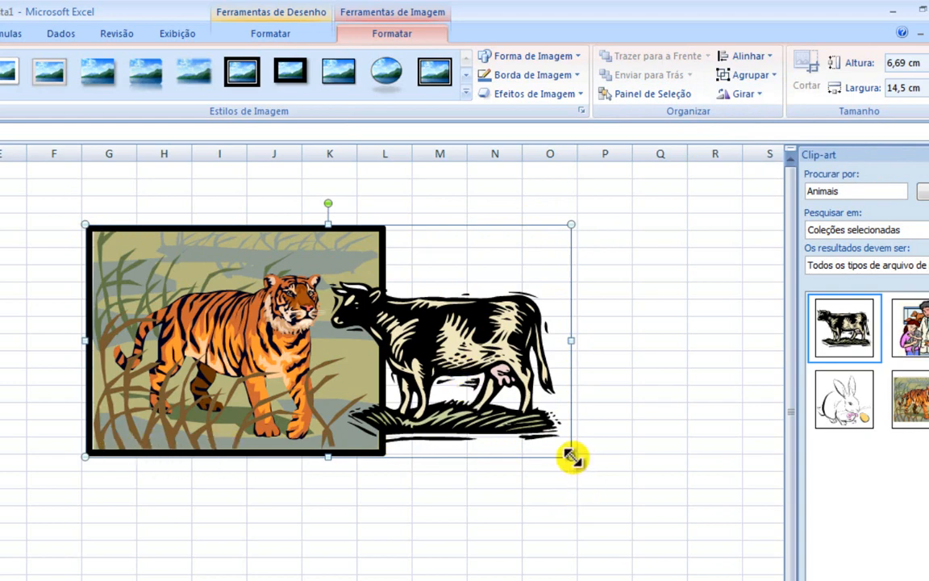
drag(573, 457, 520, 440)
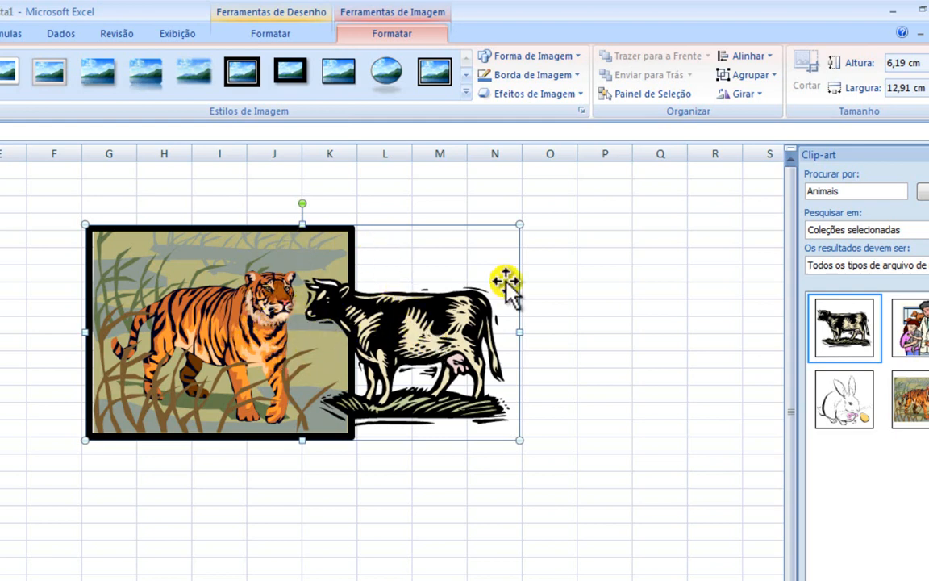
Step: Ungroup the tiger and cow pictures and select only the cow
click(776, 77)
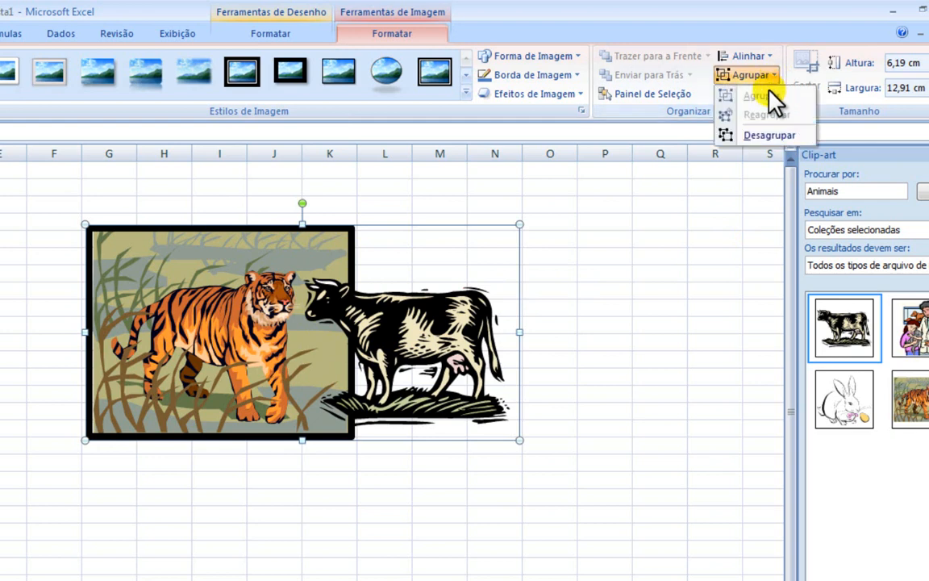
click(762, 139)
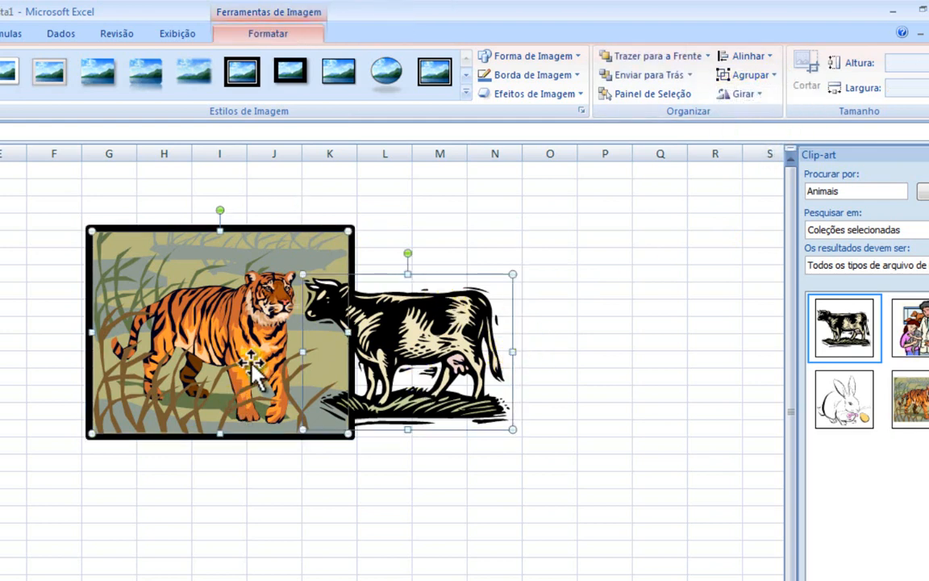
click(436, 223)
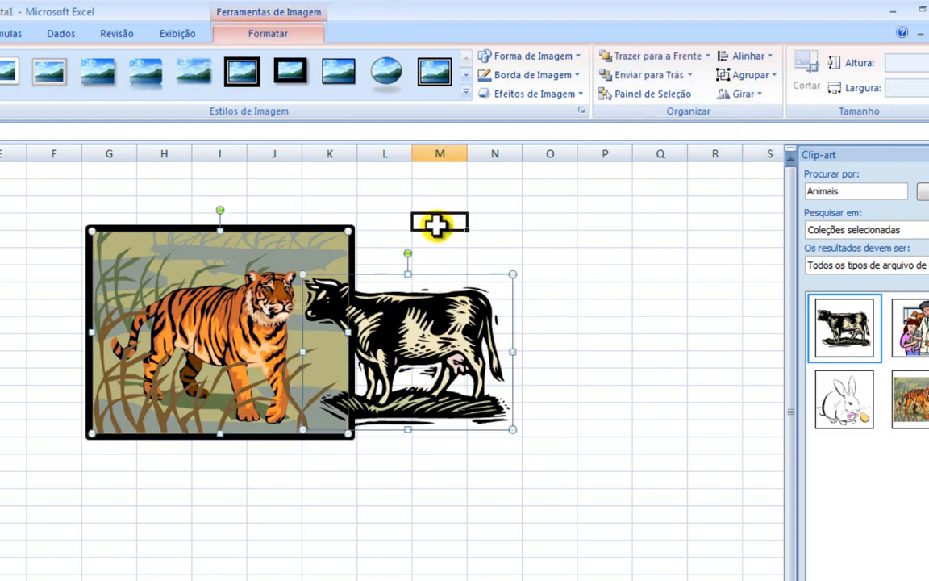
click(375, 311)
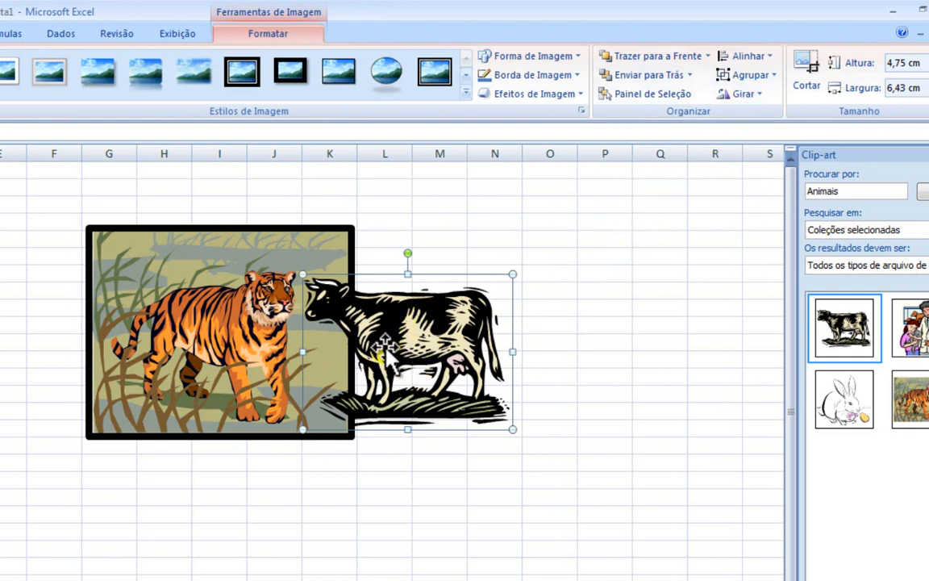
Step: Rotate the cow freehand clockwise and back until it tilts slightly counterclockwise, and move it a little up and to the right
click(760, 96)
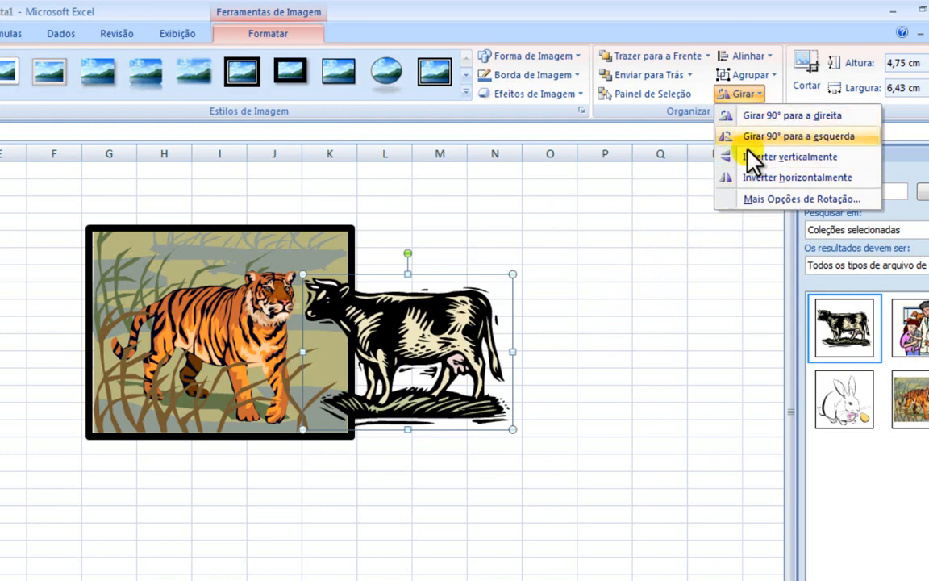
click(565, 326)
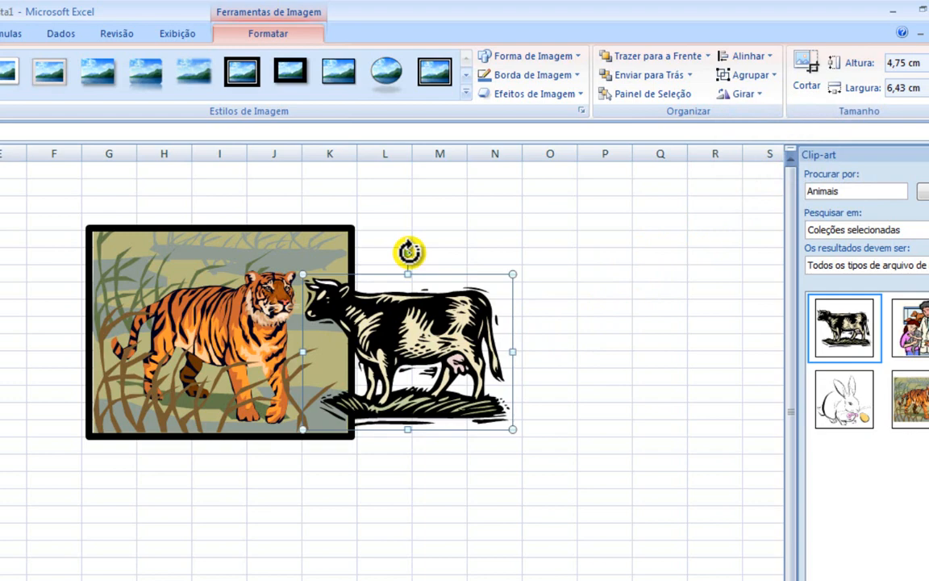
drag(409, 252, 460, 277)
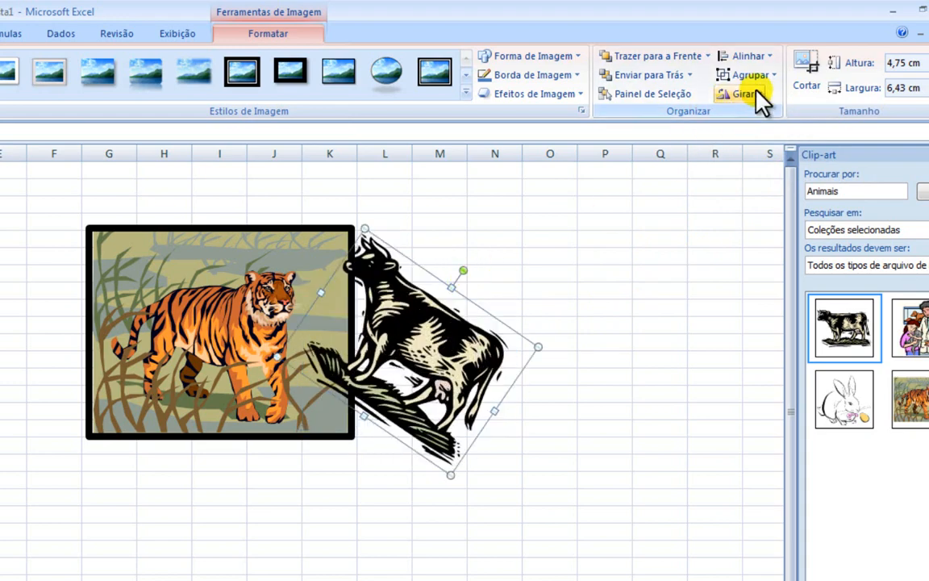
drag(464, 268, 376, 258)
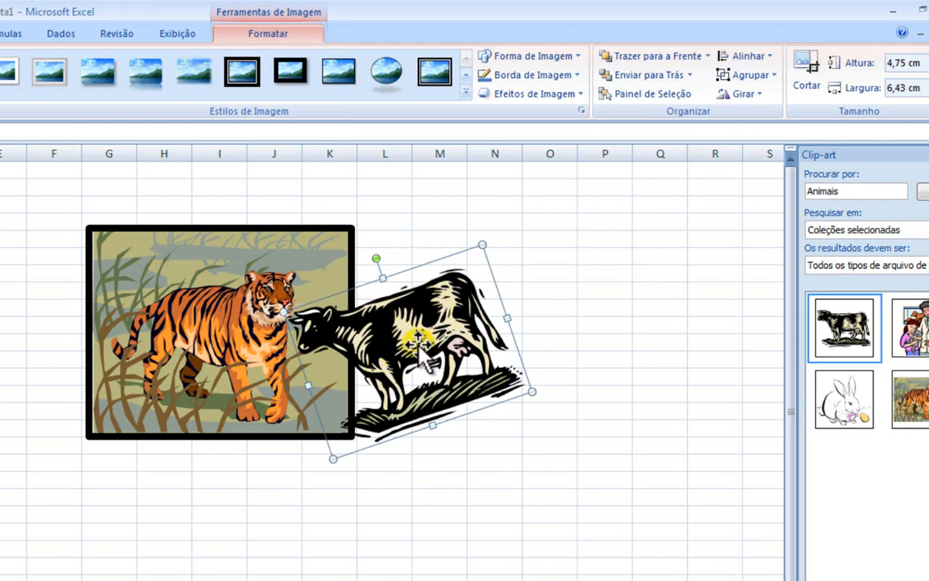
drag(418, 347, 437, 323)
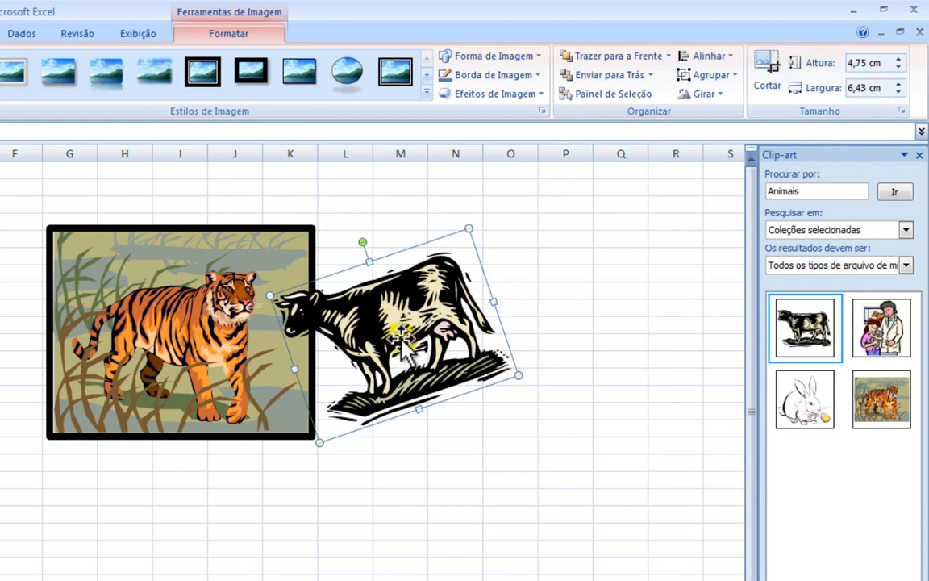
Step: Increase the cow picture's height to 5.7 cm
click(900, 59)
click(900, 59)
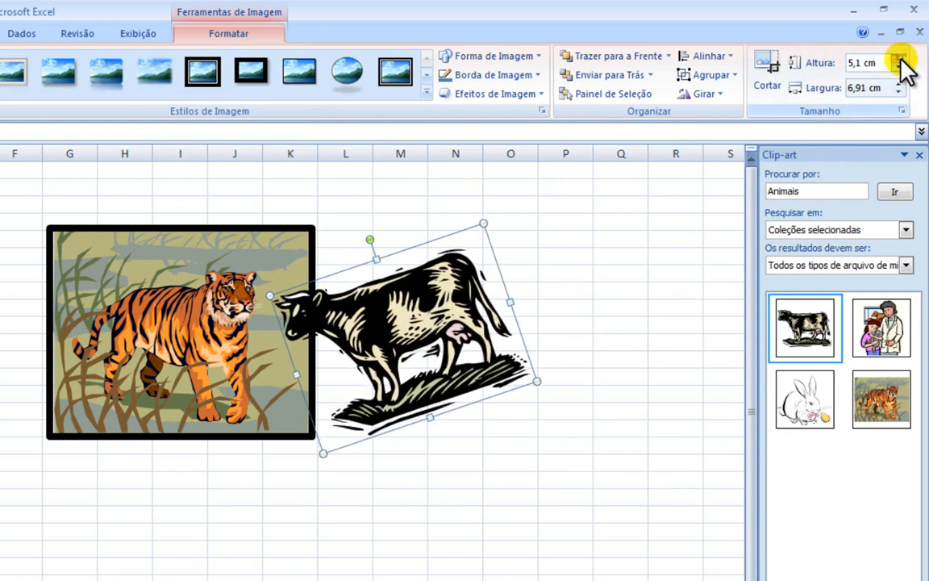
click(901, 59)
click(901, 59)
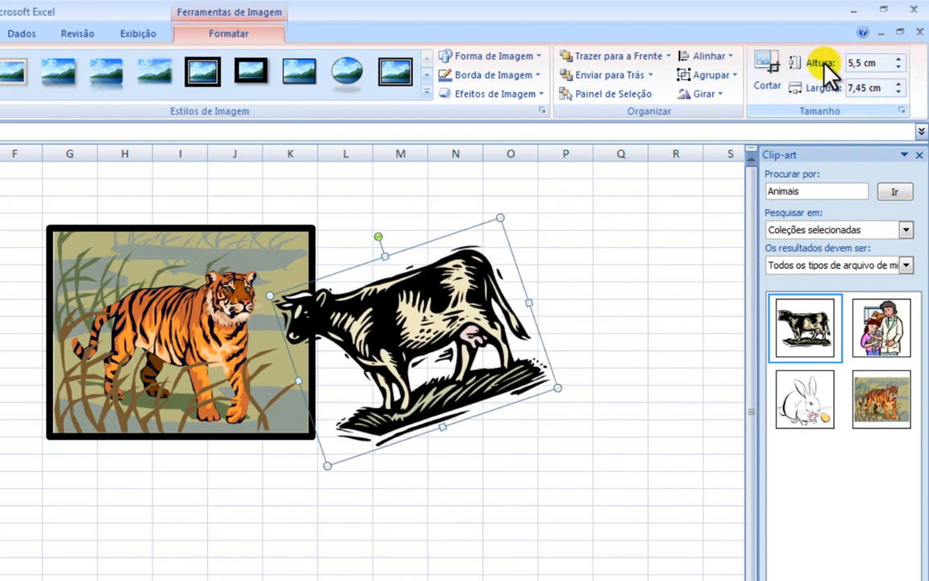
click(900, 60)
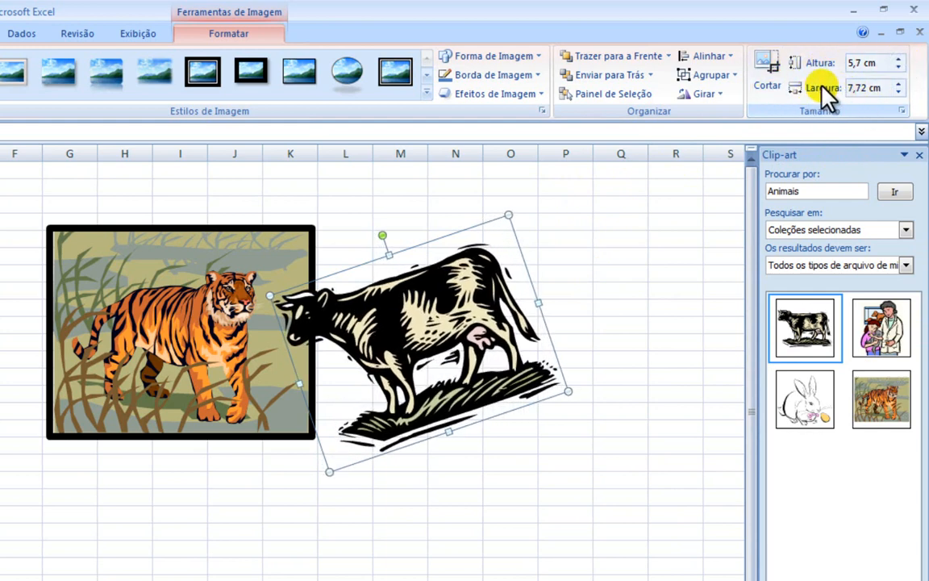
Step: Reduce the cow picture's width to 7.2 cm
click(900, 91)
click(900, 91)
click(900, 92)
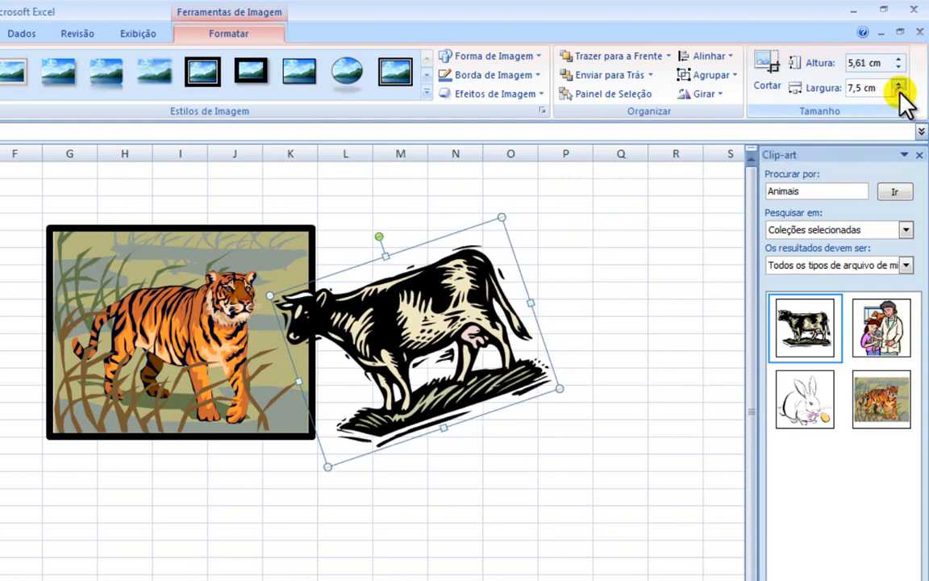
click(900, 92)
click(900, 92)
click(900, 91)
click(899, 91)
click(899, 92)
click(899, 91)
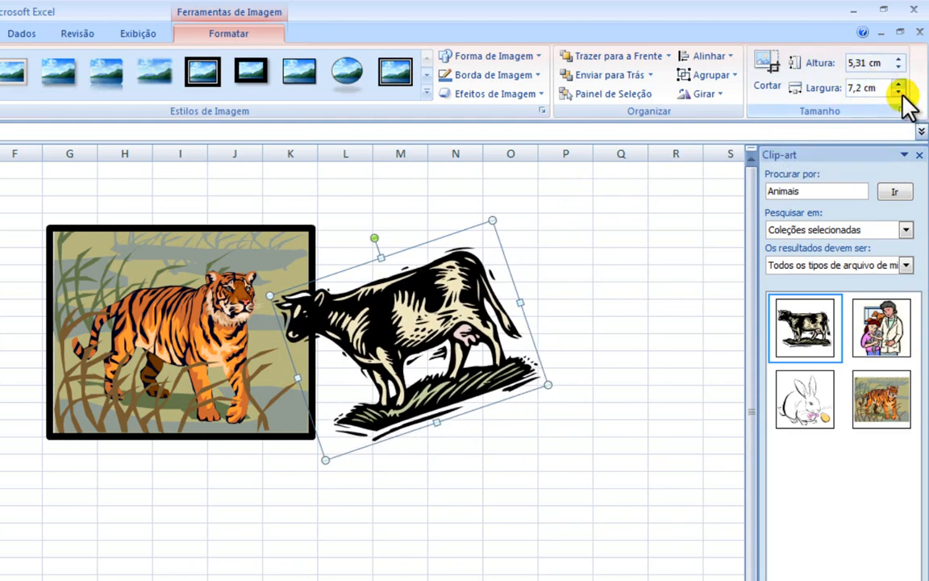
Step: Adjust the cow picture's width to 7.5 cm
click(899, 91)
click(899, 82)
click(899, 82)
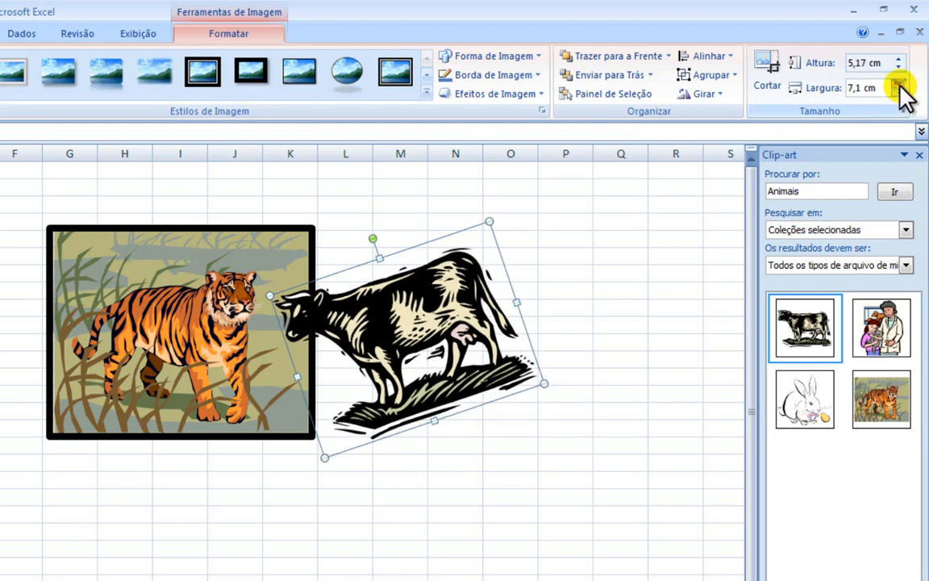
click(899, 82)
click(899, 83)
click(898, 83)
click(899, 83)
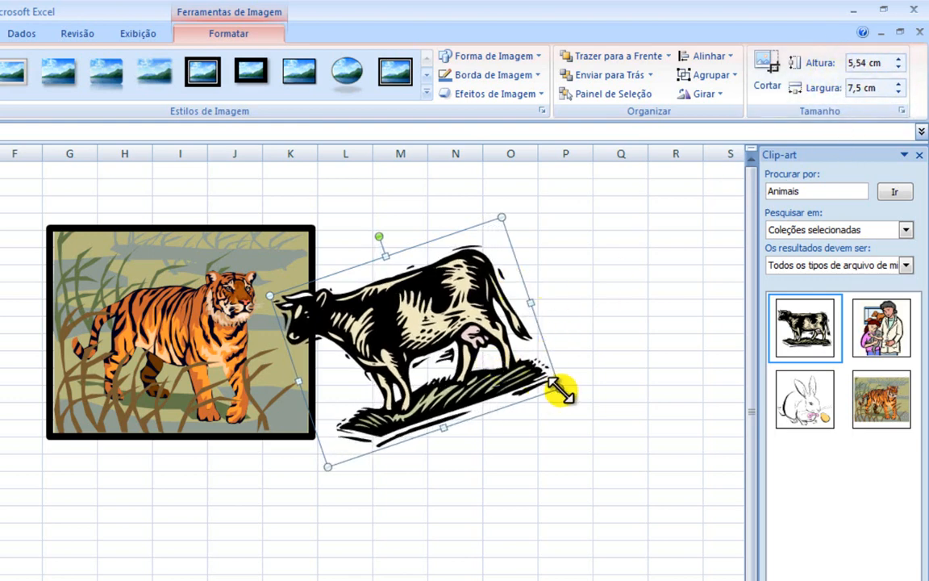
Step: Shrink the cow picture freehand to about 5.09 cm high by 6.89 cm wide and move it right, clear of the tiger
drag(555, 388, 536, 379)
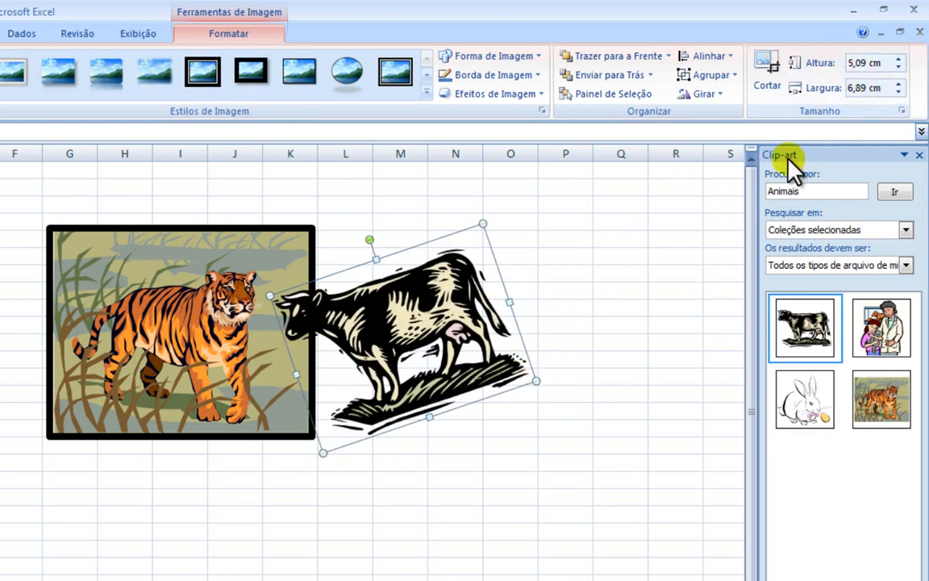
drag(418, 339, 484, 335)
Step: Crop the tiger picture from its upper-left corner, bottom edge and right edge to about 4.5 cm high by 5.05 cm wide
click(171, 329)
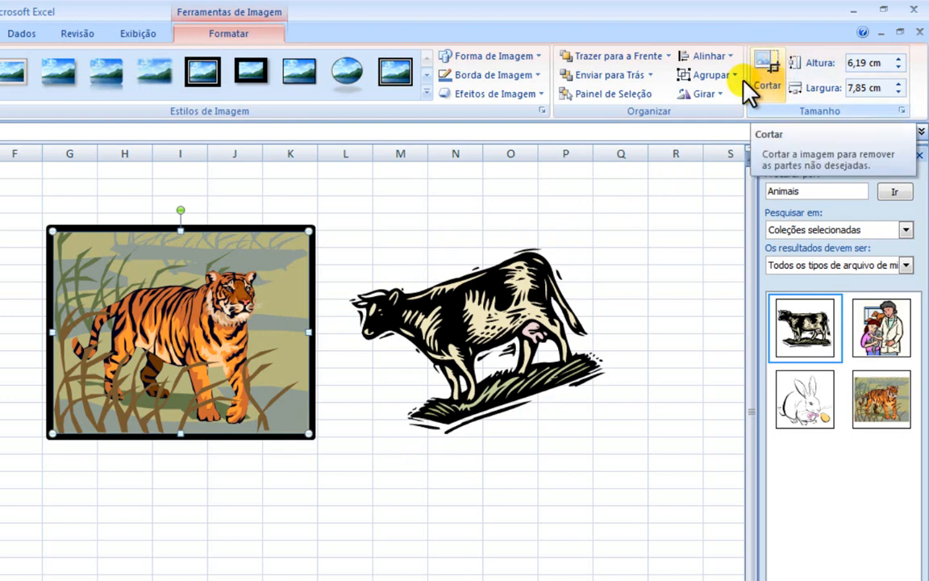
click(770, 71)
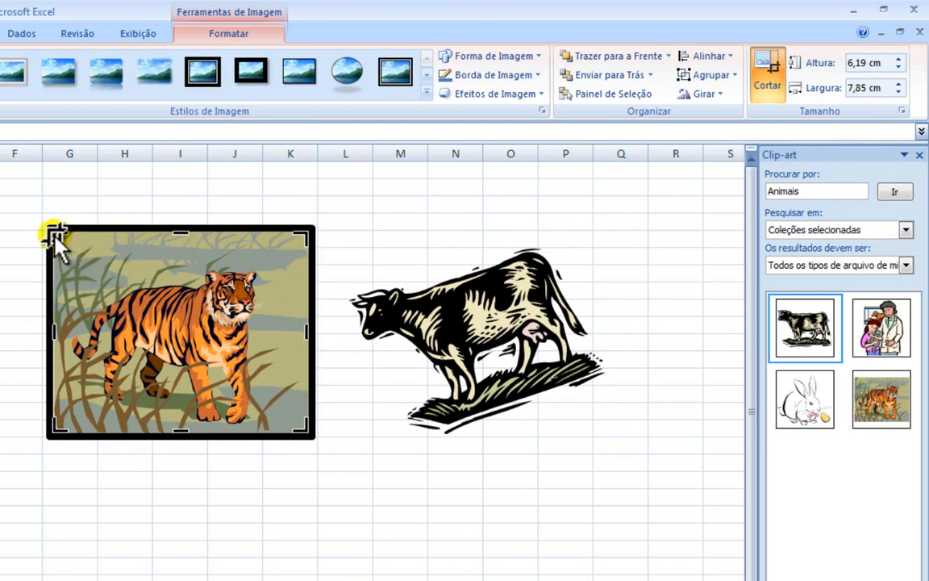
drag(53, 236, 103, 266)
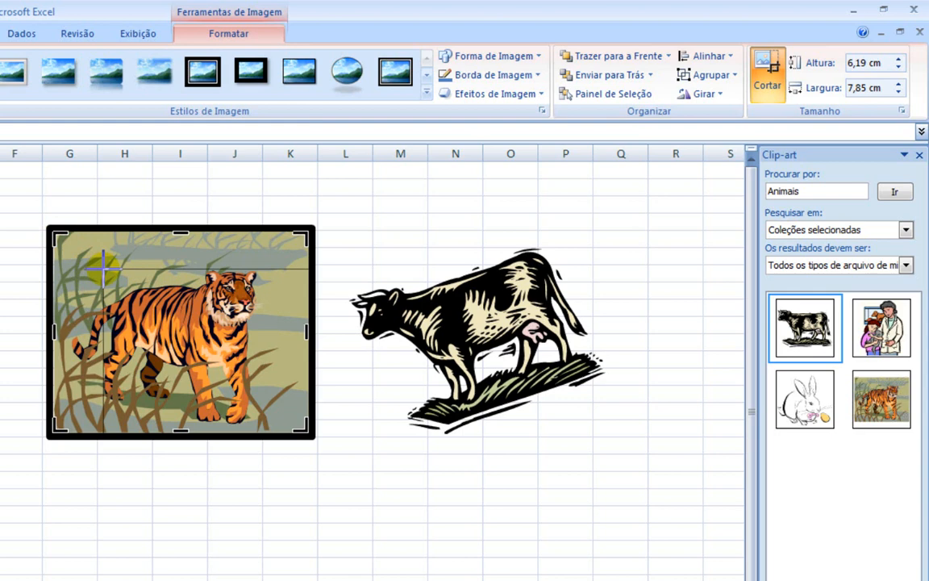
drag(103, 266, 104, 266)
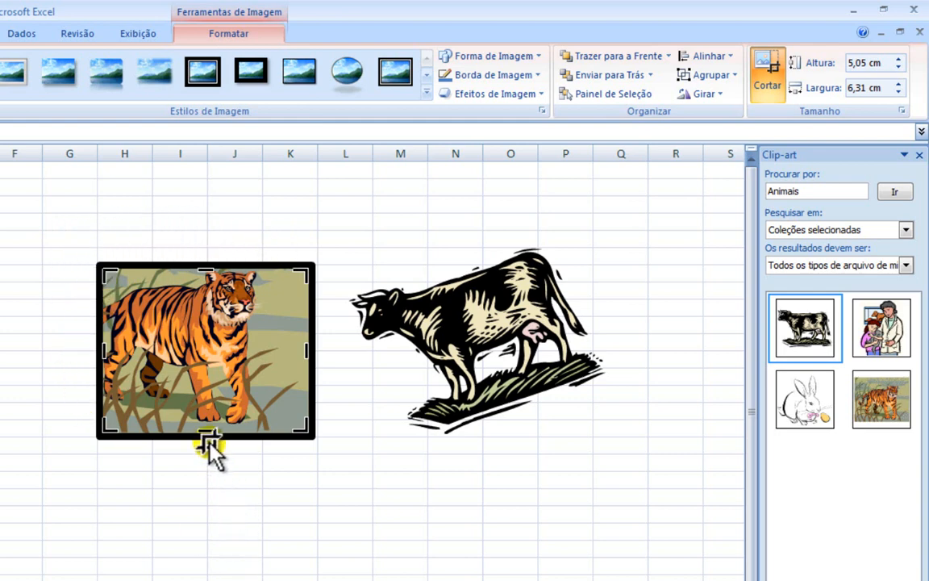
drag(208, 427, 210, 417)
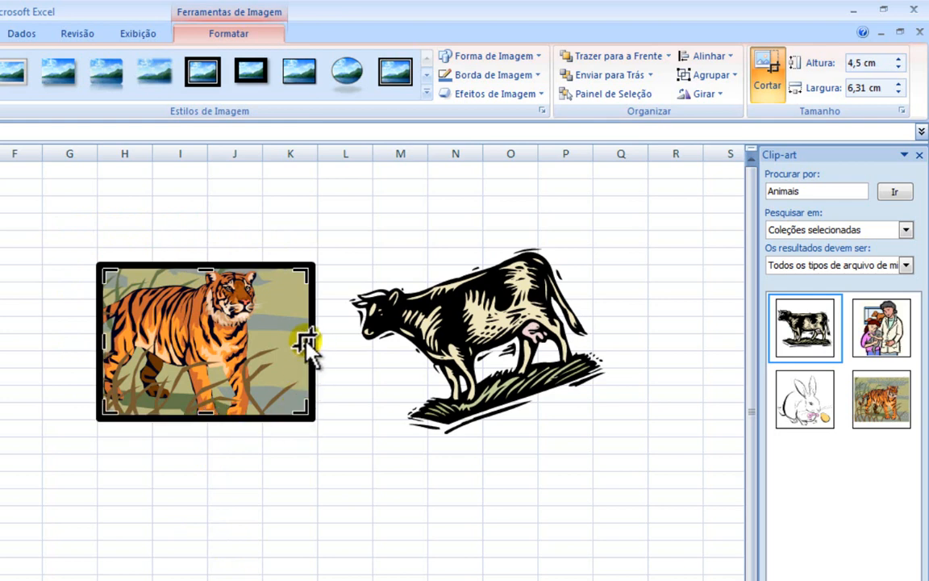
drag(304, 340, 271, 343)
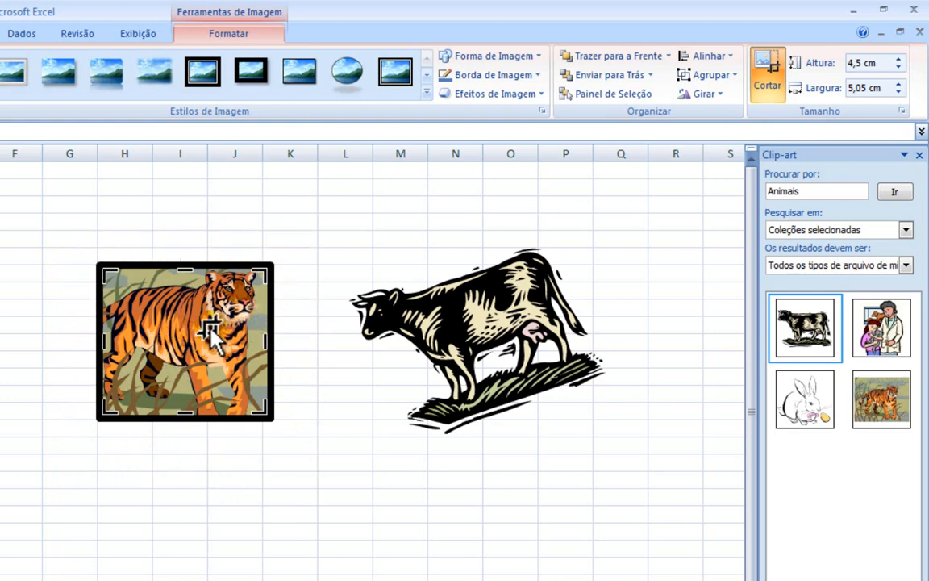
click(770, 73)
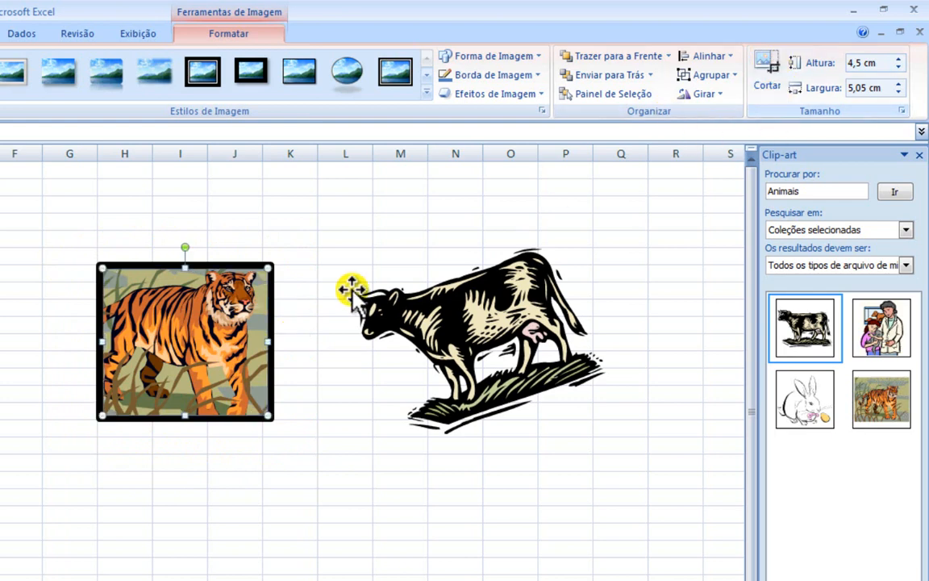
Step: Reselect the cropped tiger picture and move it slightly up and to the left
click(385, 226)
click(159, 303)
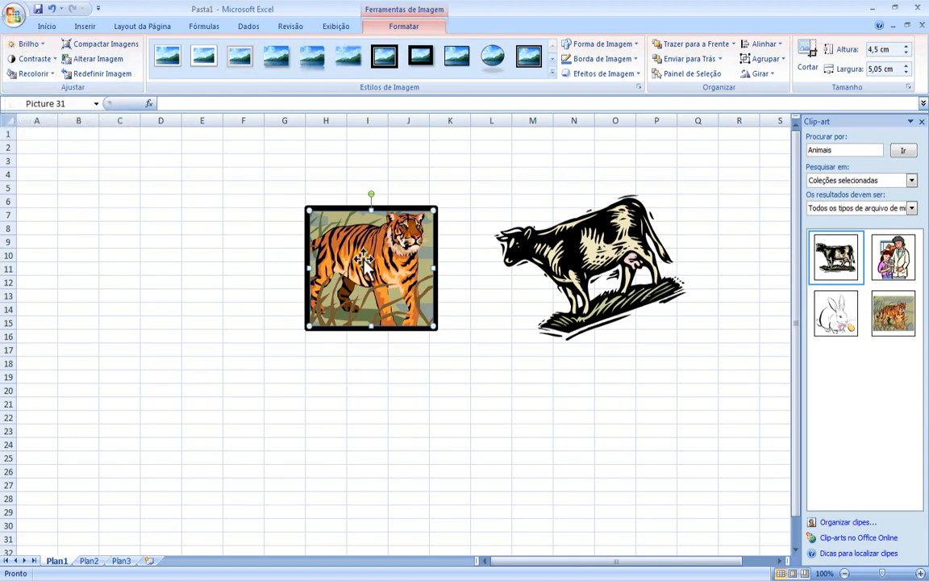
drag(362, 261, 340, 254)
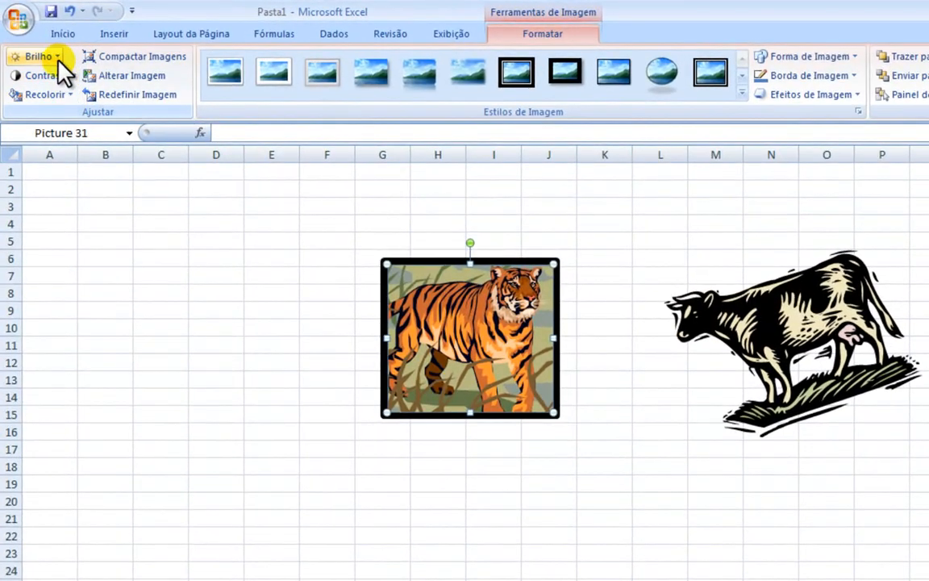
Step: Preview the brightness and contrast levels on the tiger picture without applying any of them
click(42, 47)
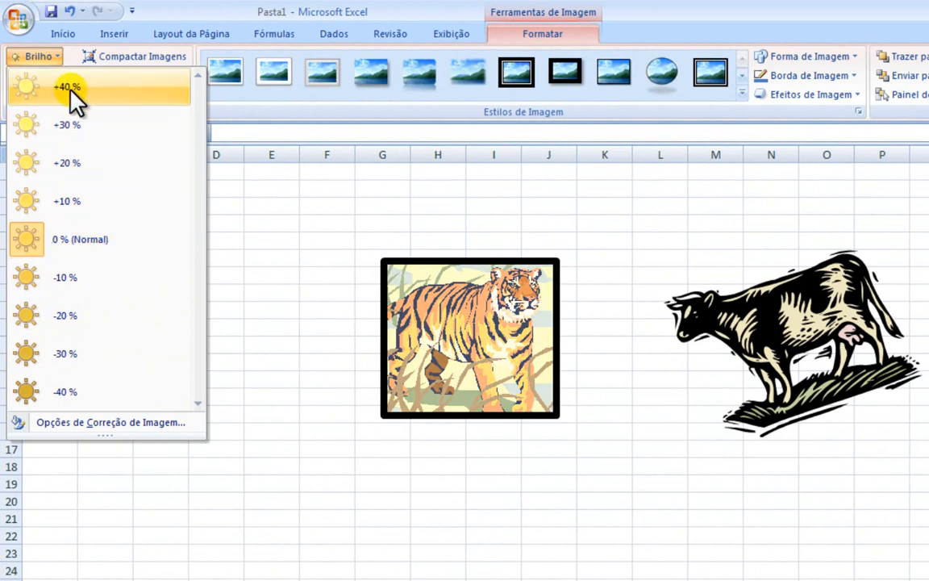
click(179, 23)
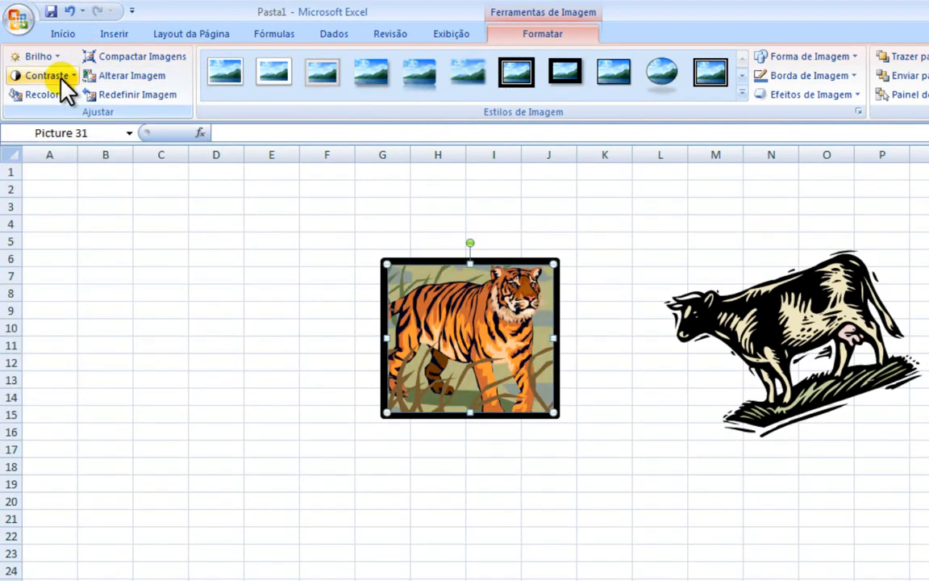
click(62, 75)
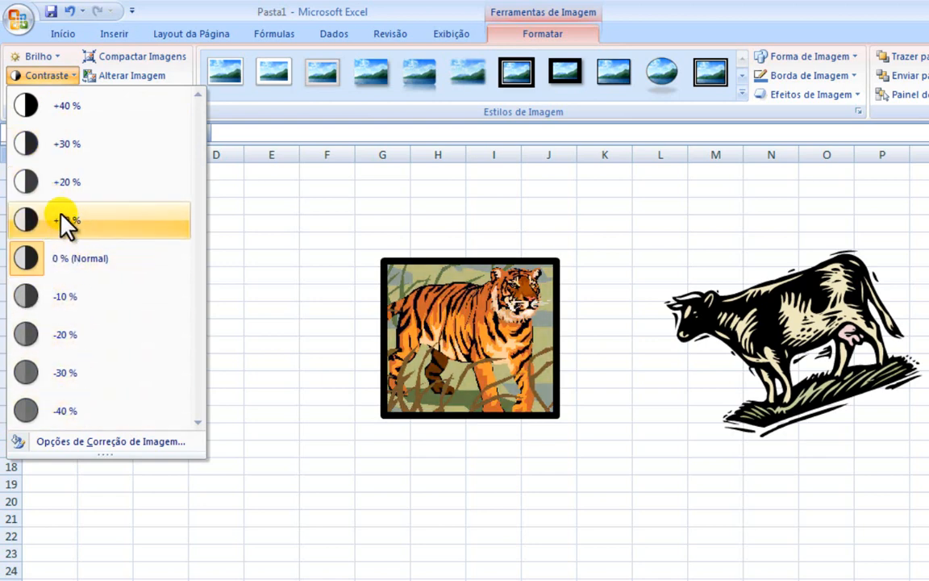
click(168, 7)
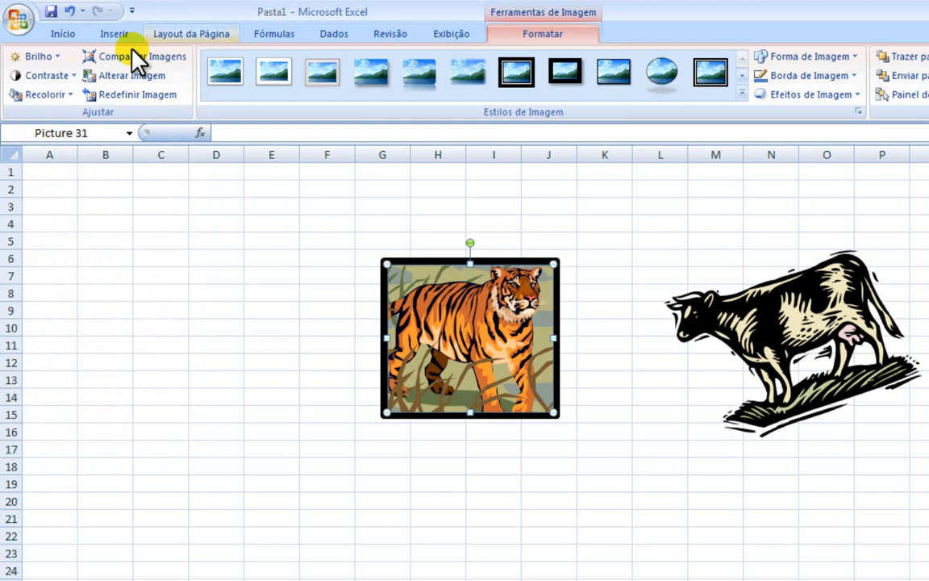
Step: Preview the recolor variations on the tiger picture, then set the orange of its body as the transparent color
click(67, 97)
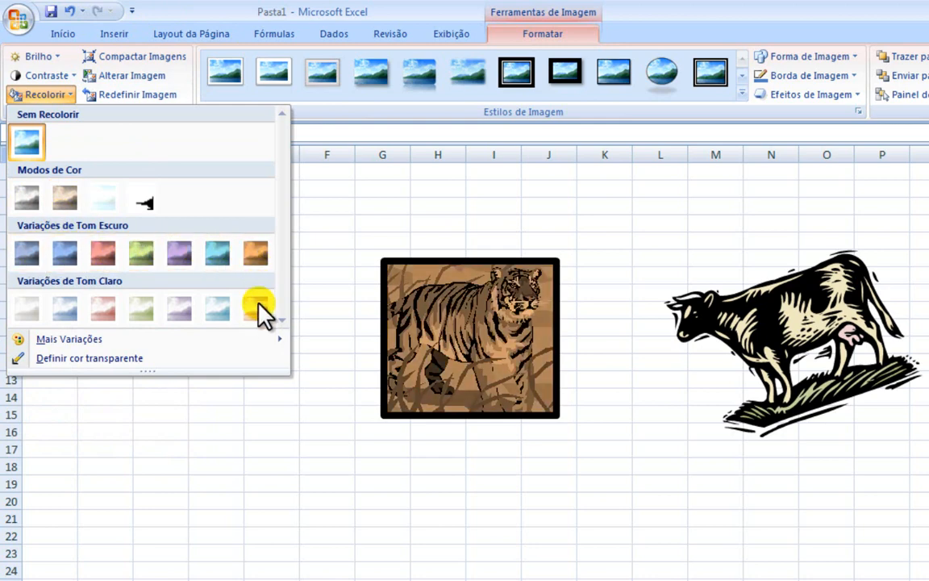
mouse_move(56, 340)
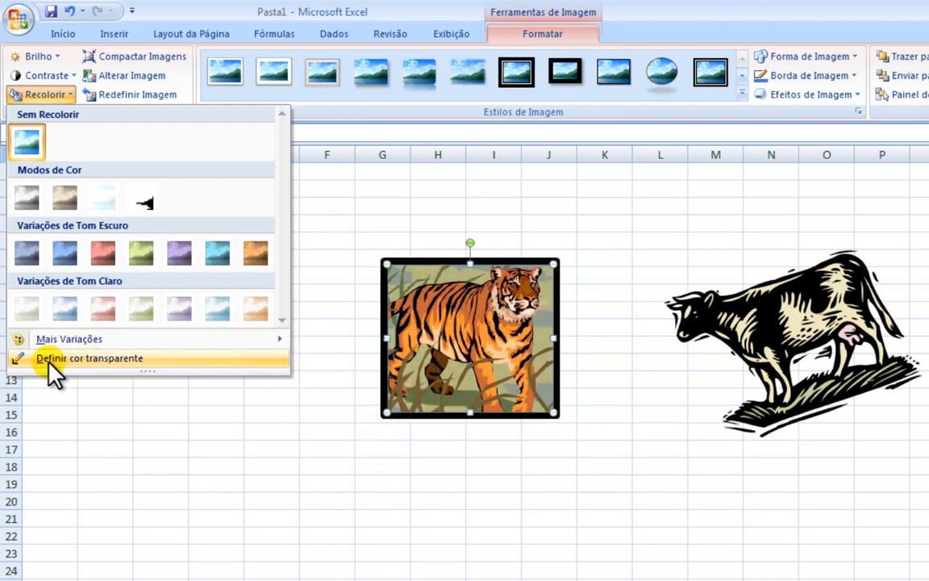
click(85, 359)
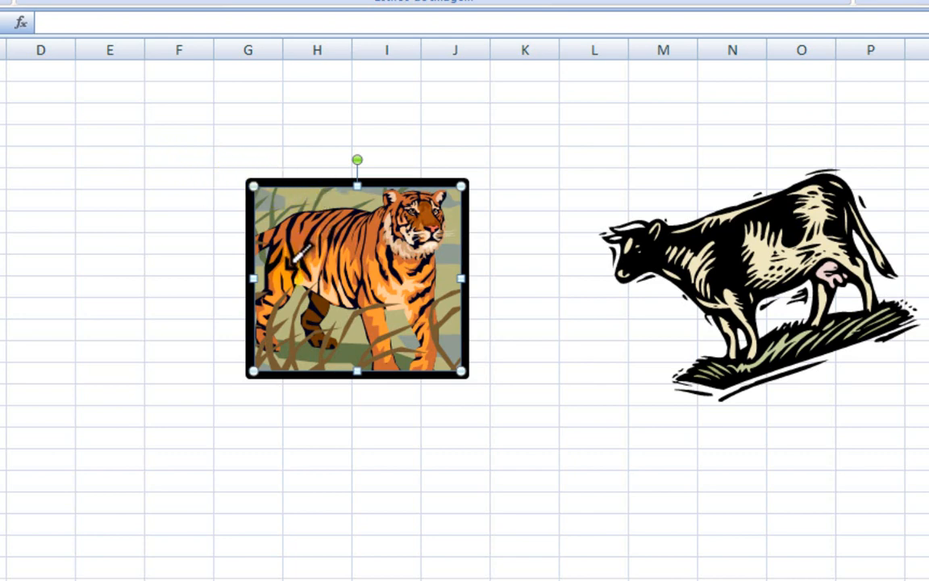
click(360, 241)
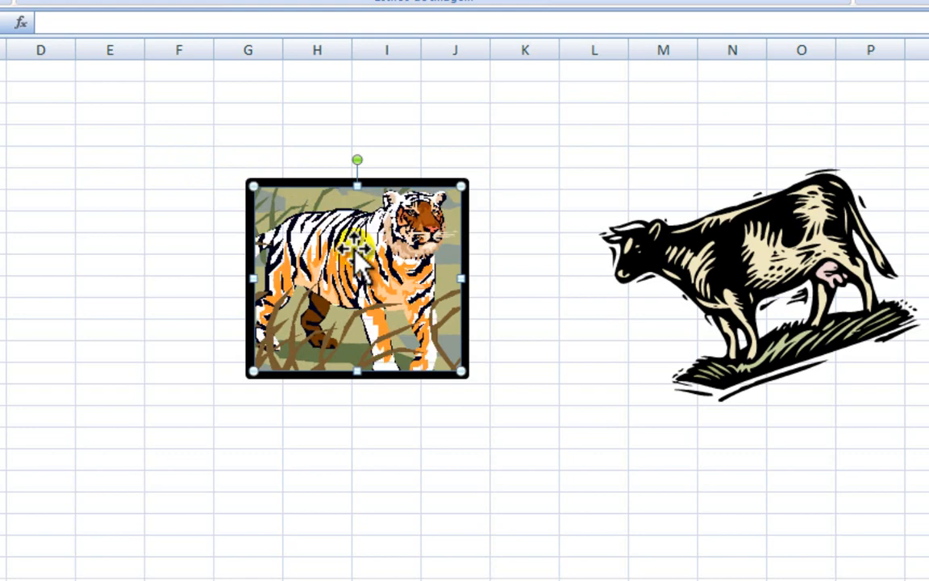